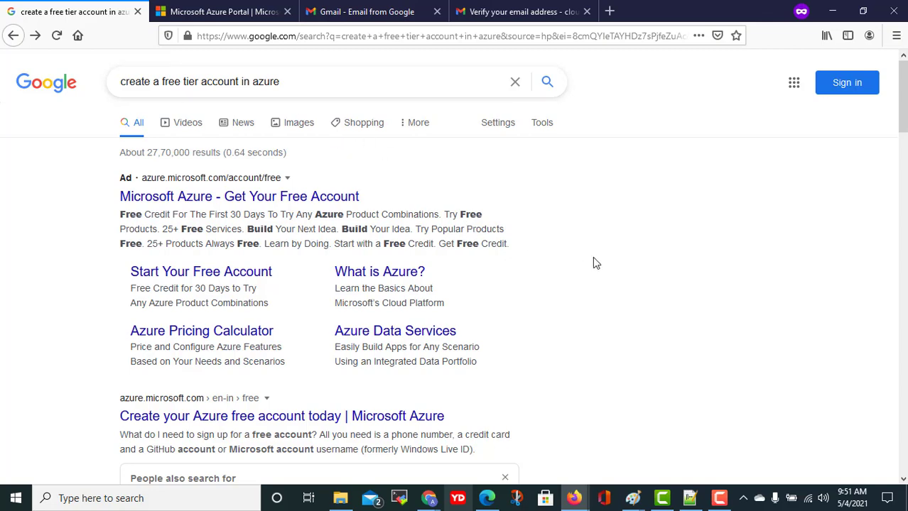
Step: Scroll through the Google results for creating a free tier Azure account
scroll(594, 262, "down", 2)
scroll(284, 288, "up", 2)
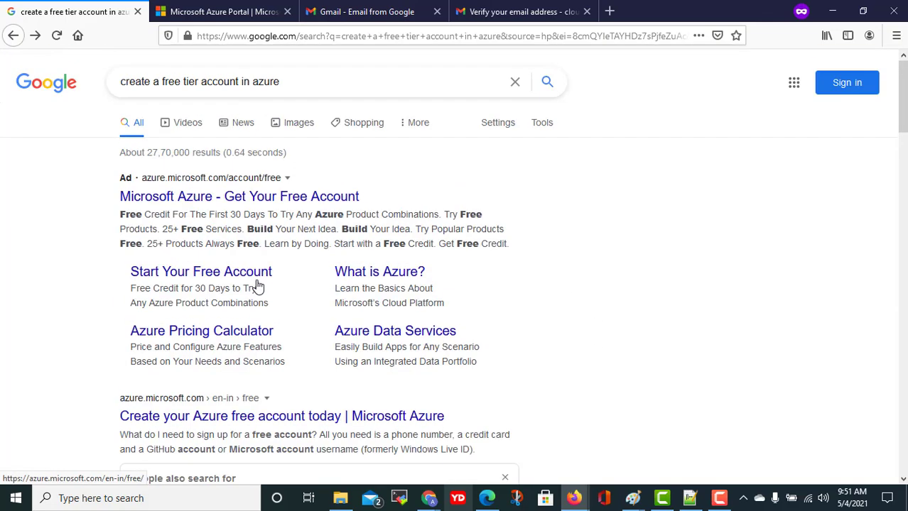
scroll(257, 285, "down", 2)
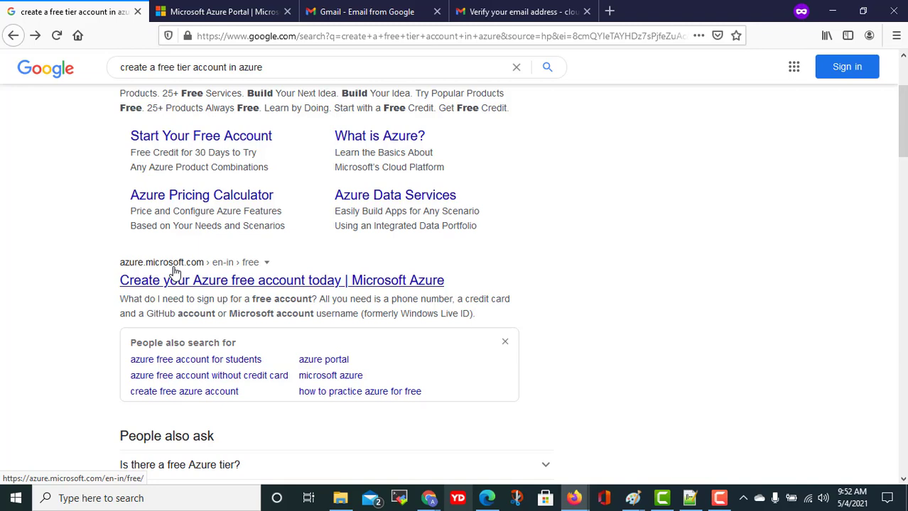
left_click(268, 285)
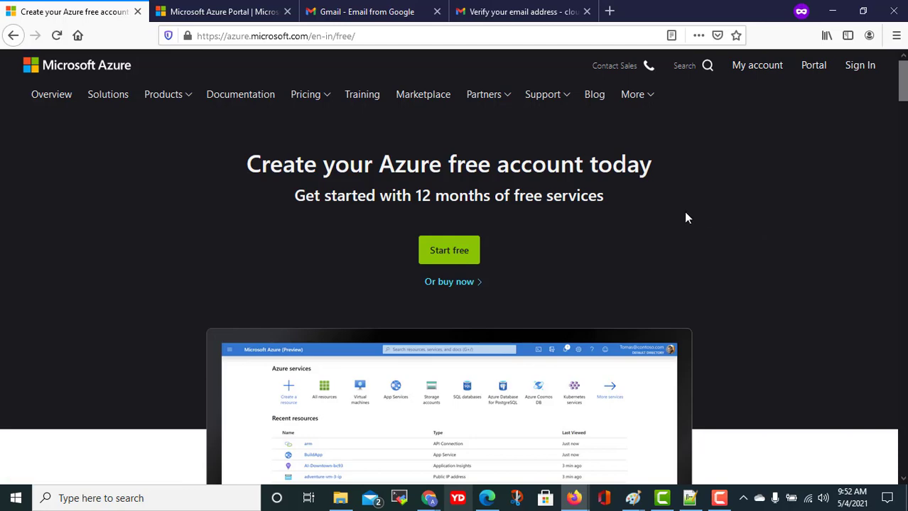
scroll(683, 213, "down", 5)
scroll(679, 221, "down", 2)
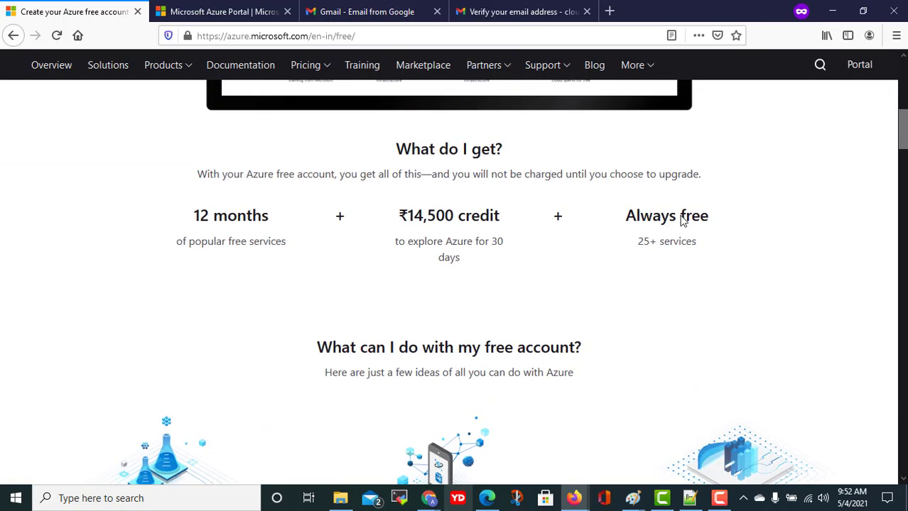
left_click_drag(202, 217, 257, 222)
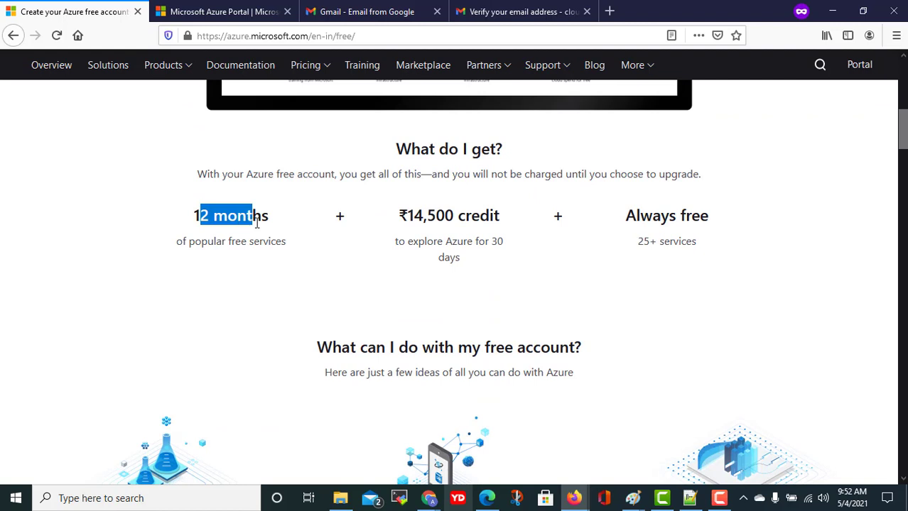
left_click_drag(407, 218, 487, 224)
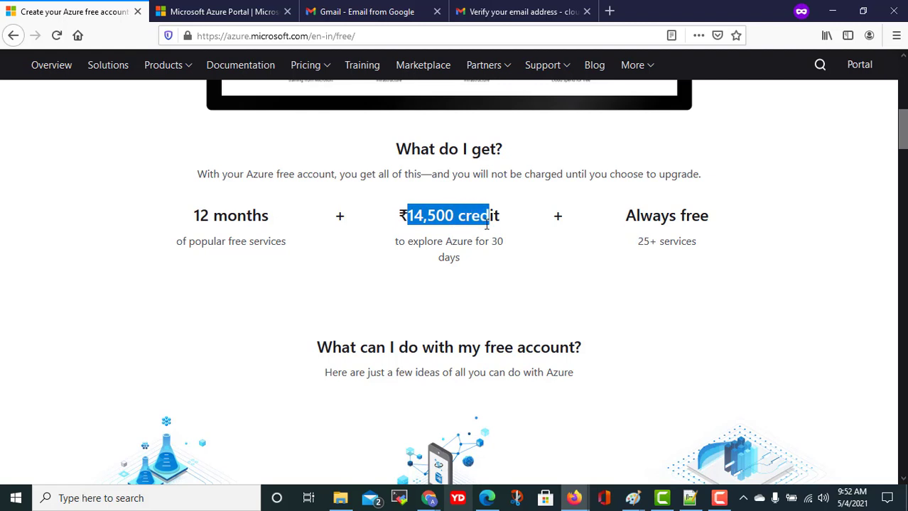
left_click(482, 258)
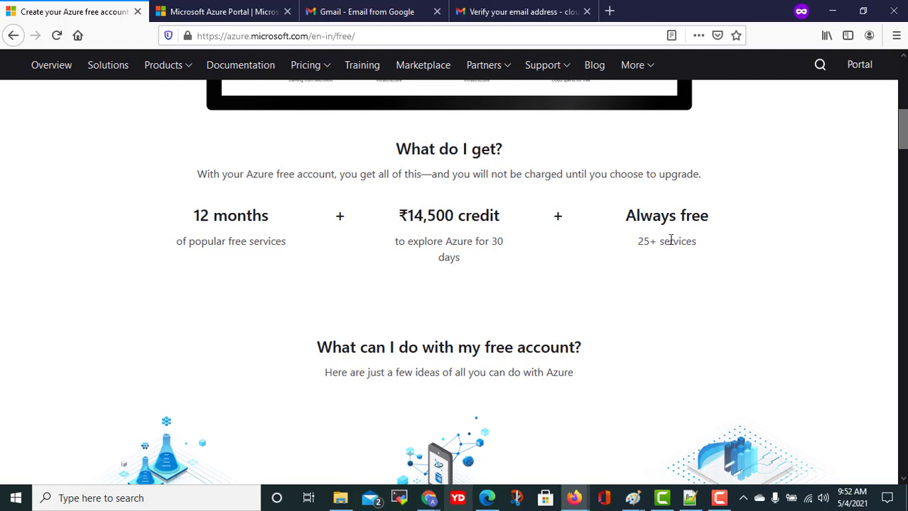
scroll(713, 233, "down", 3)
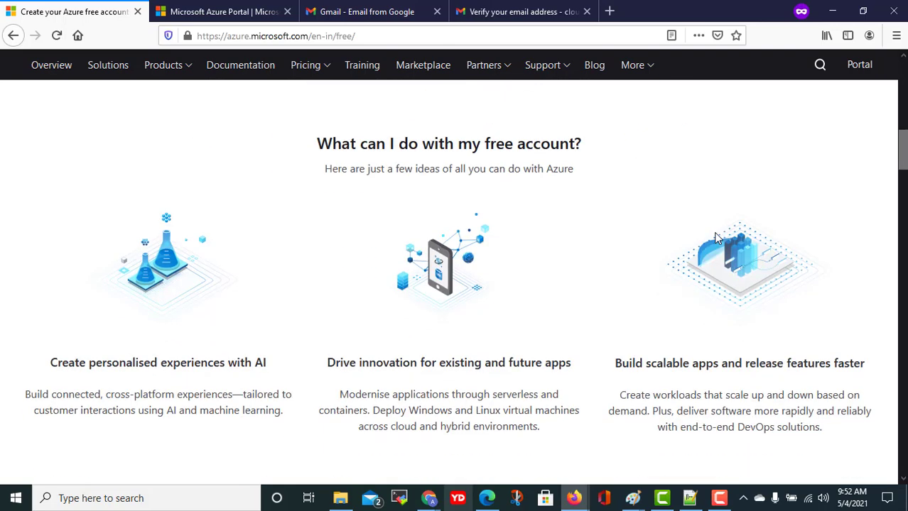
scroll(715, 236, "up", 2)
scroll(717, 239, "down", 2)
scroll(714, 245, "down", 2)
scroll(713, 241, "up", 2)
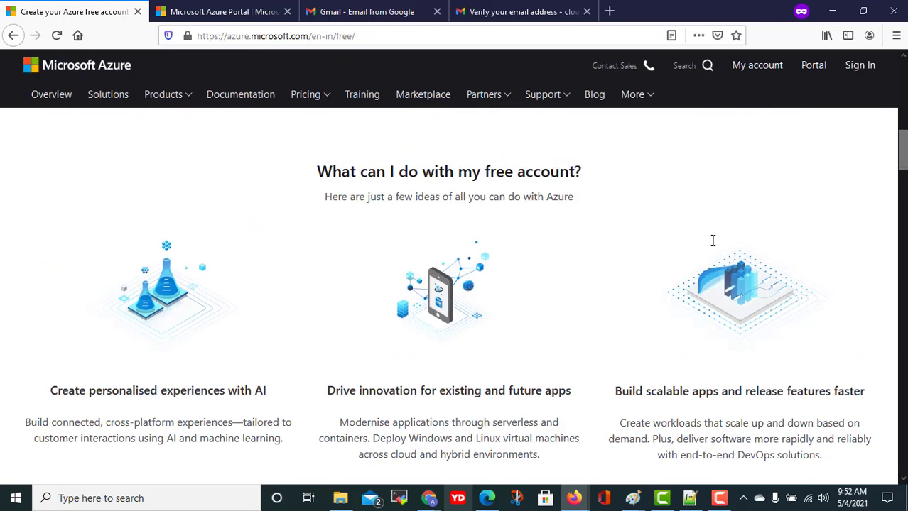
scroll(712, 244, "down", 4)
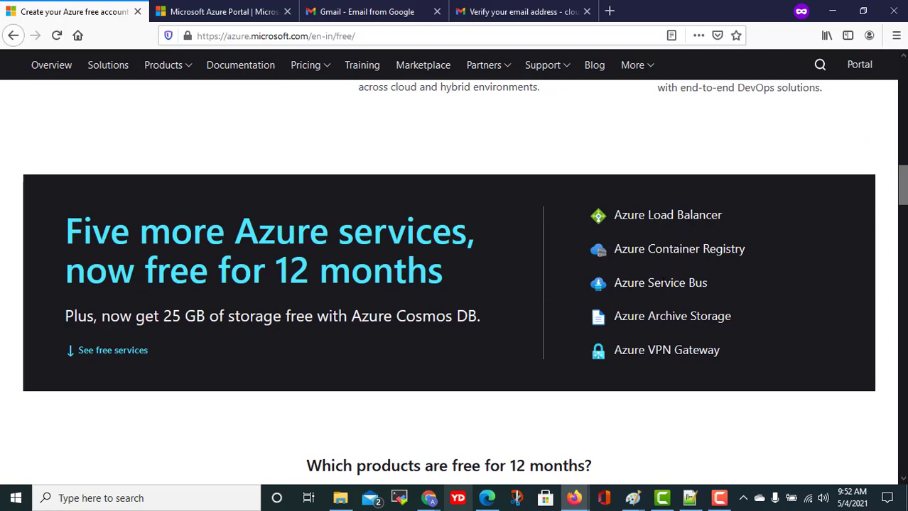
scroll(679, 344, "down", 5)
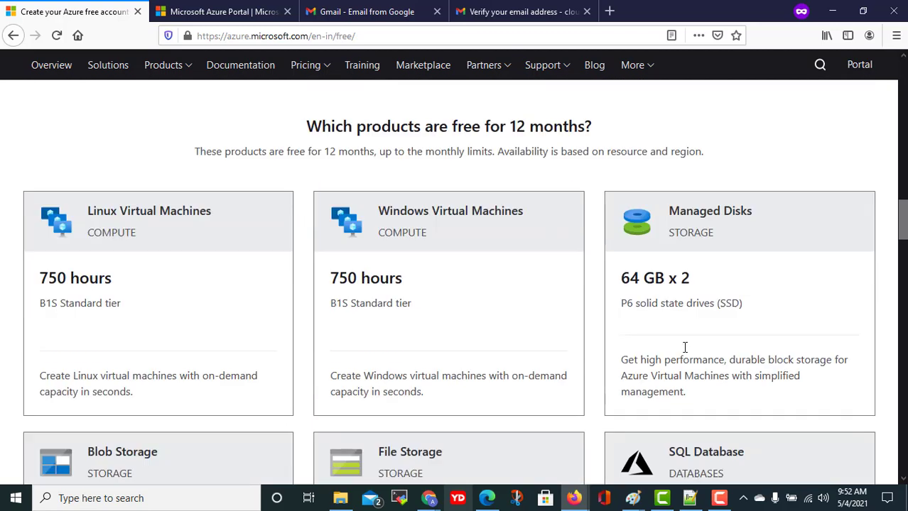
scroll(71, 262, "down", 1)
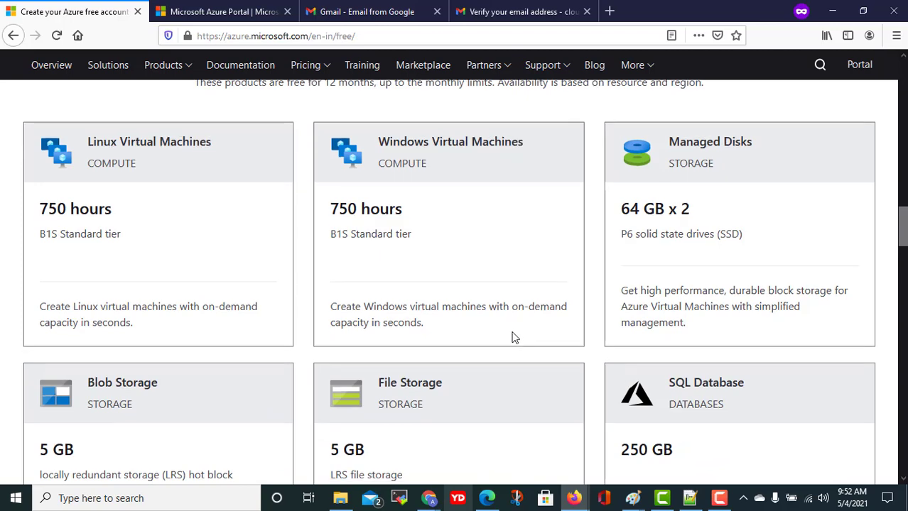
scroll(513, 338, "down", 2)
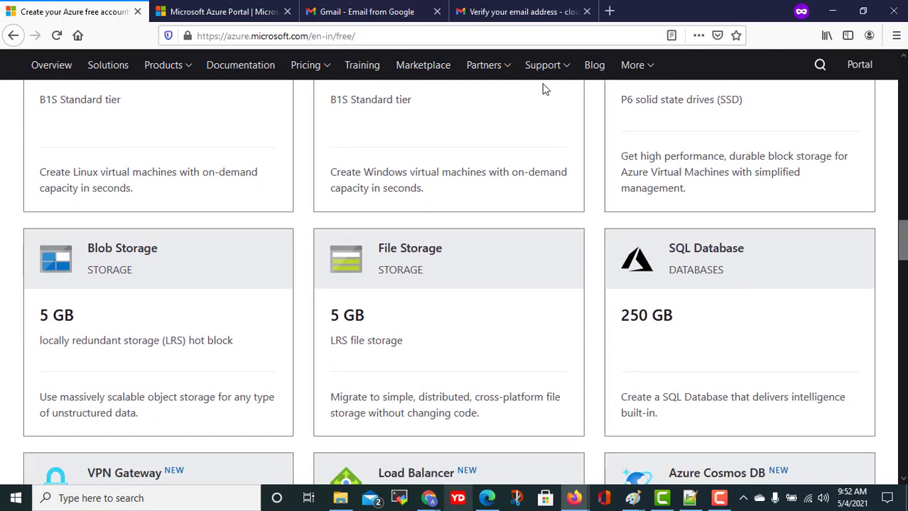
scroll(684, 248, "down", 4)
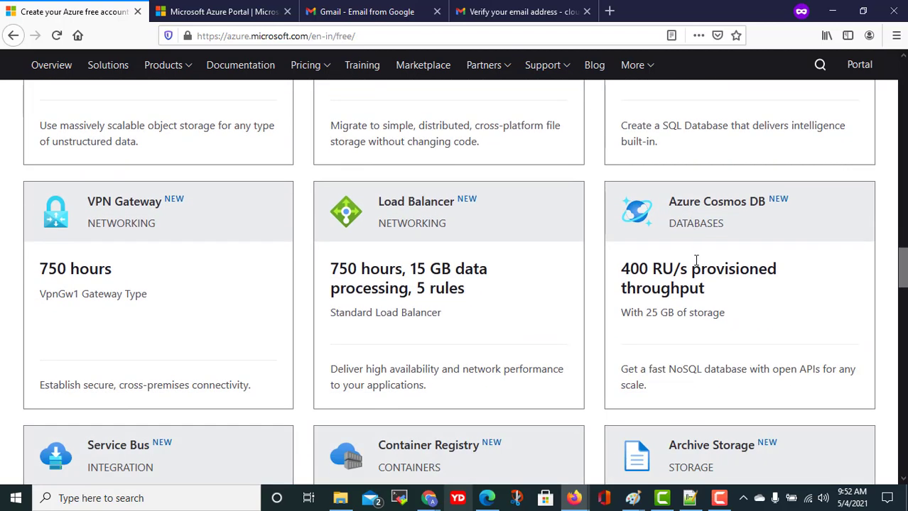
scroll(696, 260, "down", 3)
scroll(696, 261, "down", 3)
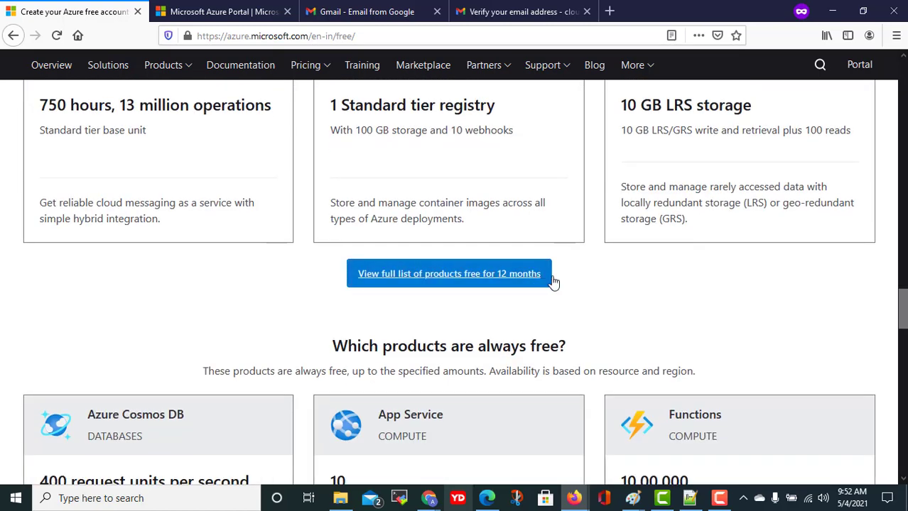
scroll(522, 285, "down", 3)
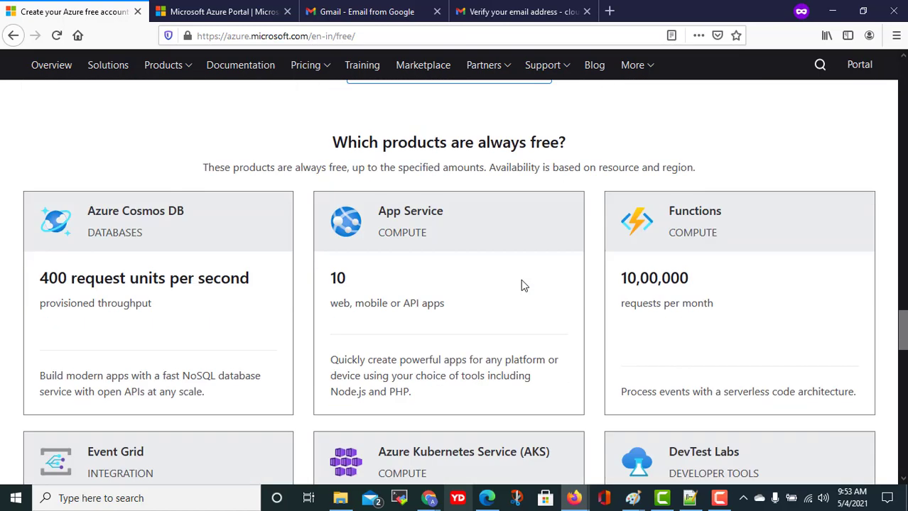
scroll(518, 260, "down", 6)
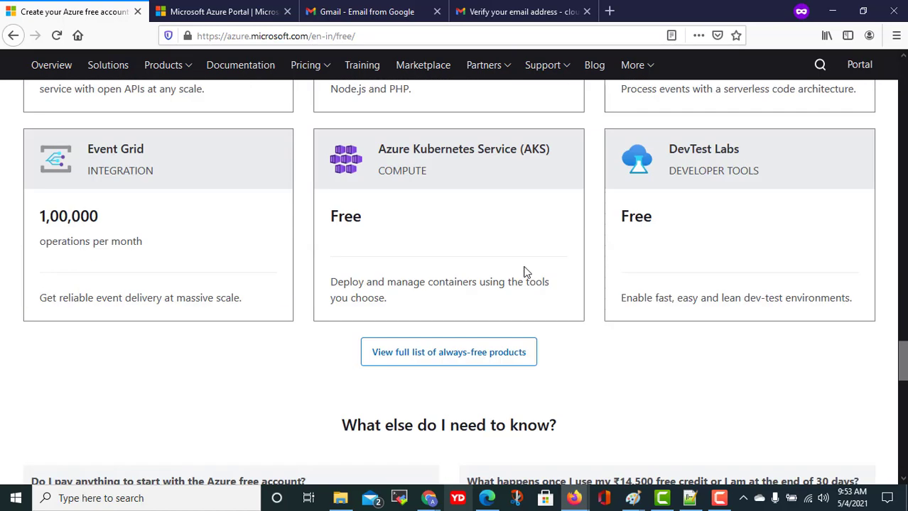
scroll(530, 186, "up", 10)
scroll(518, 137, "up", 15)
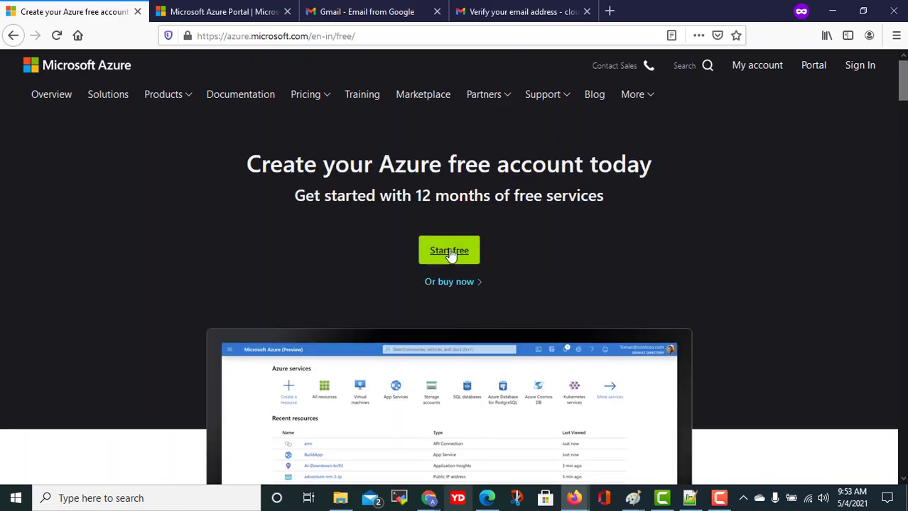
Step: Start the free Azure sign-up and create a new Microsoft account with the Gmail address
left_click(449, 252)
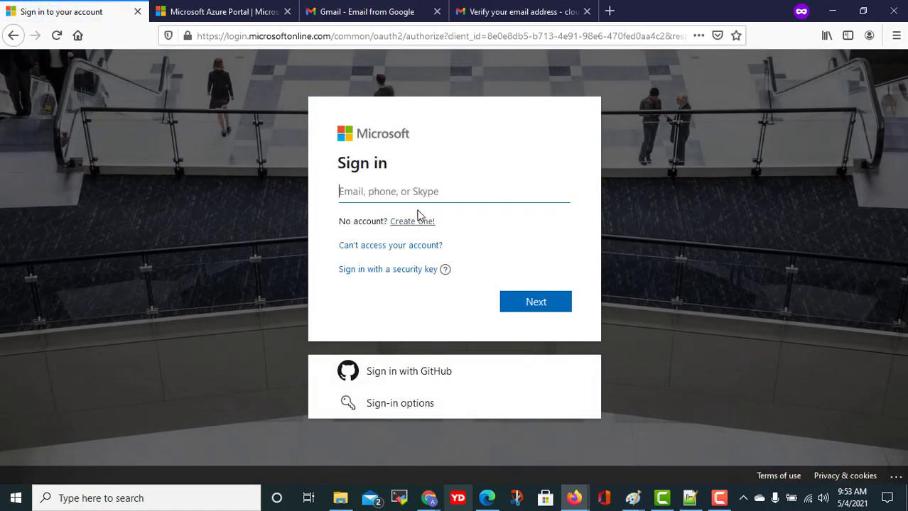
key("ctrl+v")
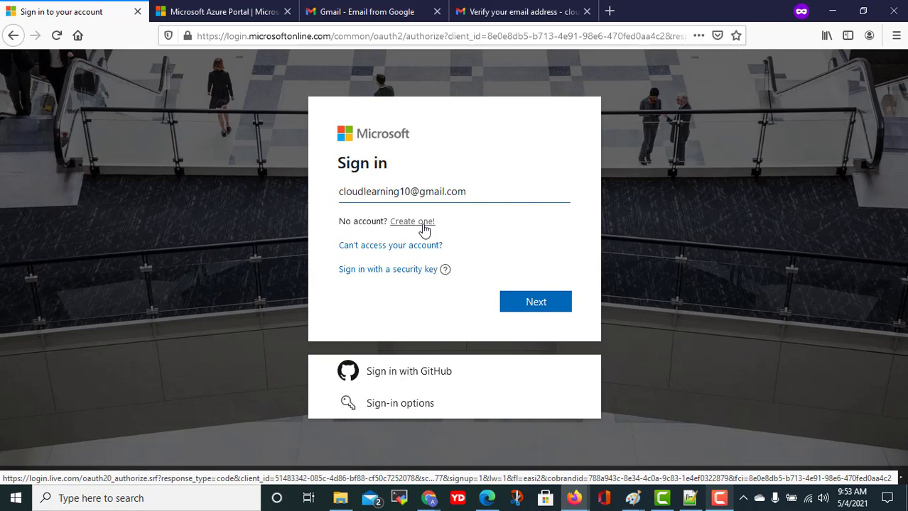
left_click(423, 224)
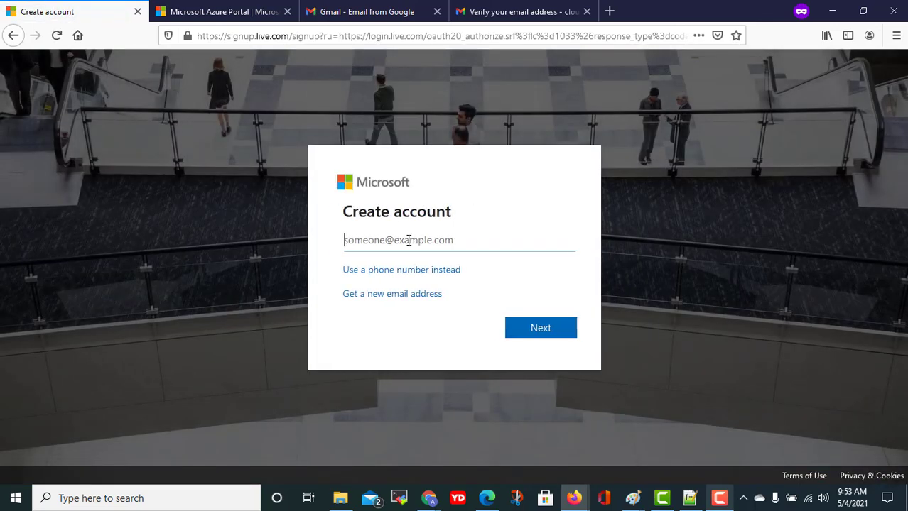
key("ctrl+v")
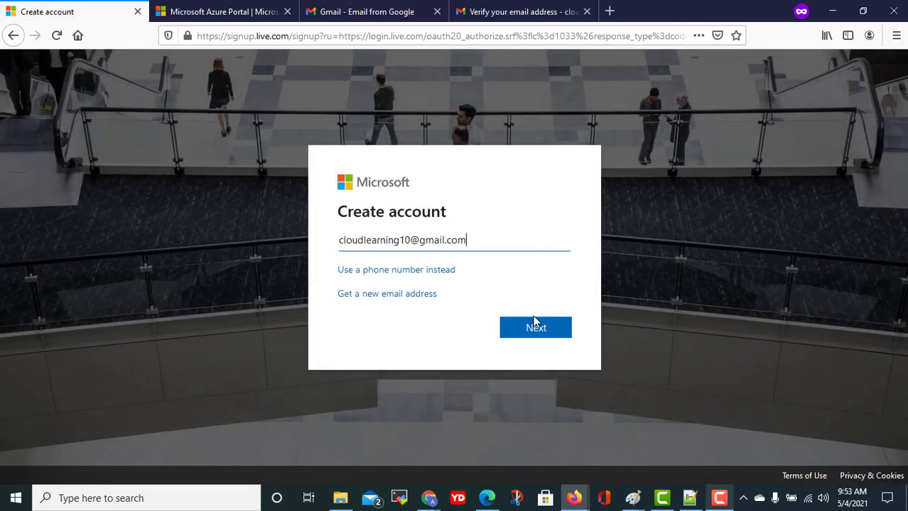
left_click(535, 326)
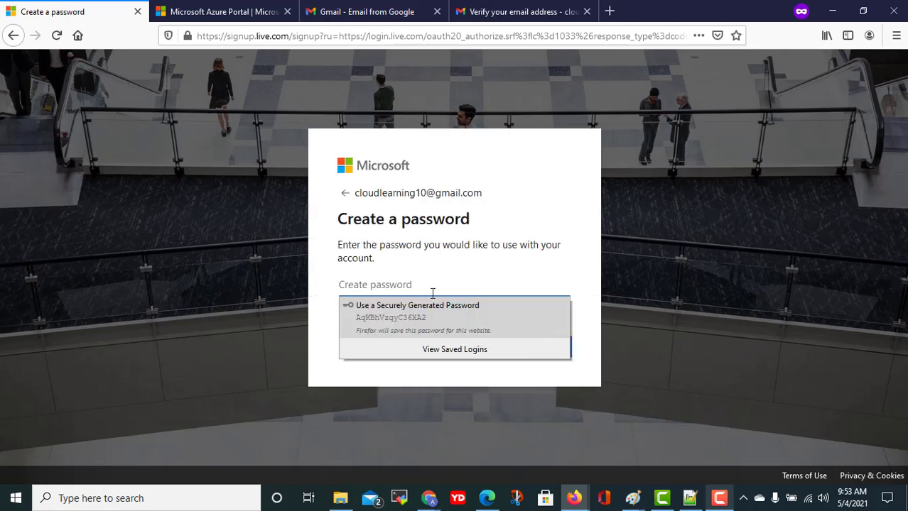
Step: Set your own account password instead of the suggested one and submit it
left_click(411, 285)
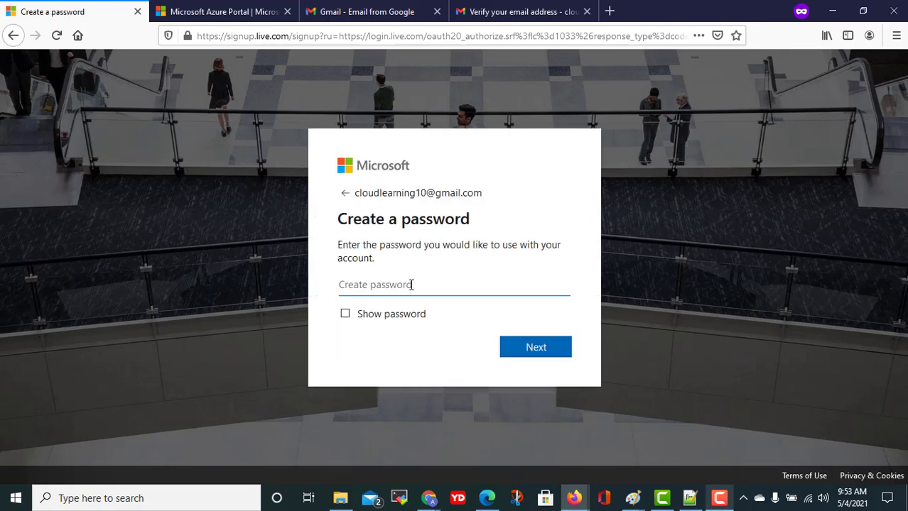
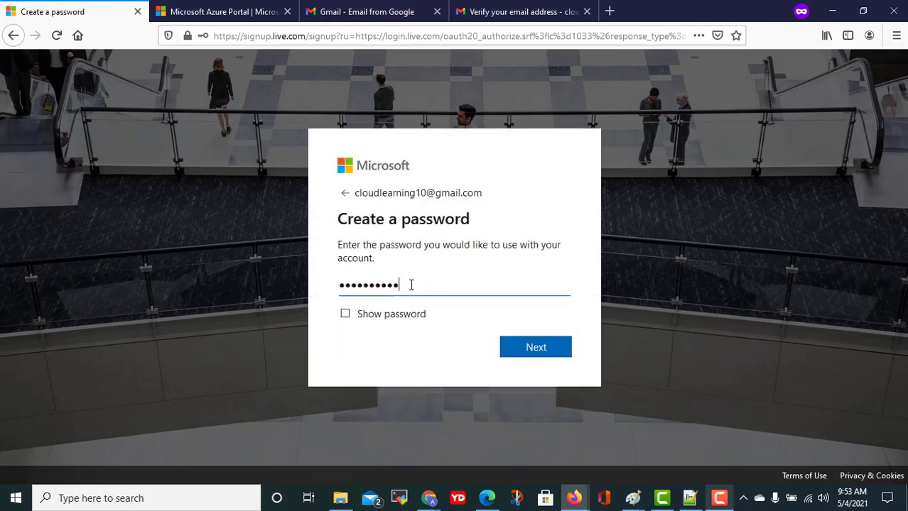
left_click(547, 348)
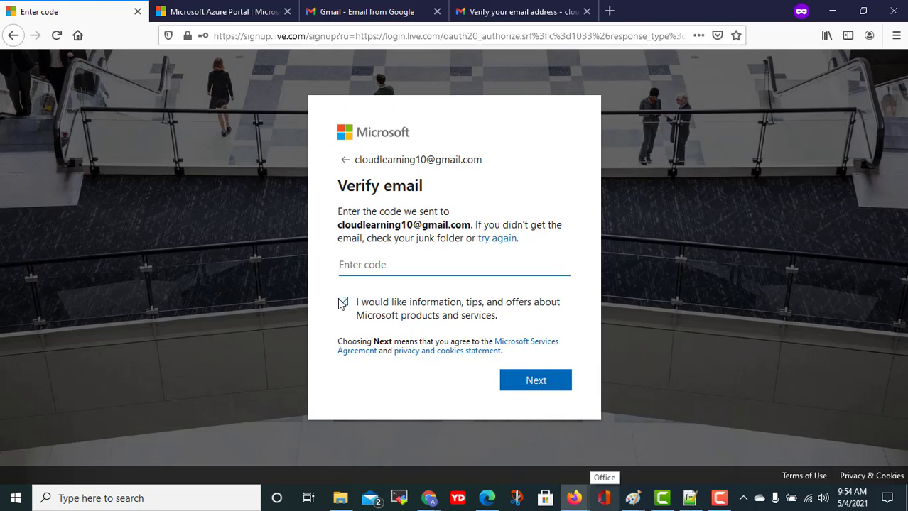
Step: In the Gmail inbox, open the newest 'Verify your email address' email and select its security code
left_click(513, 11)
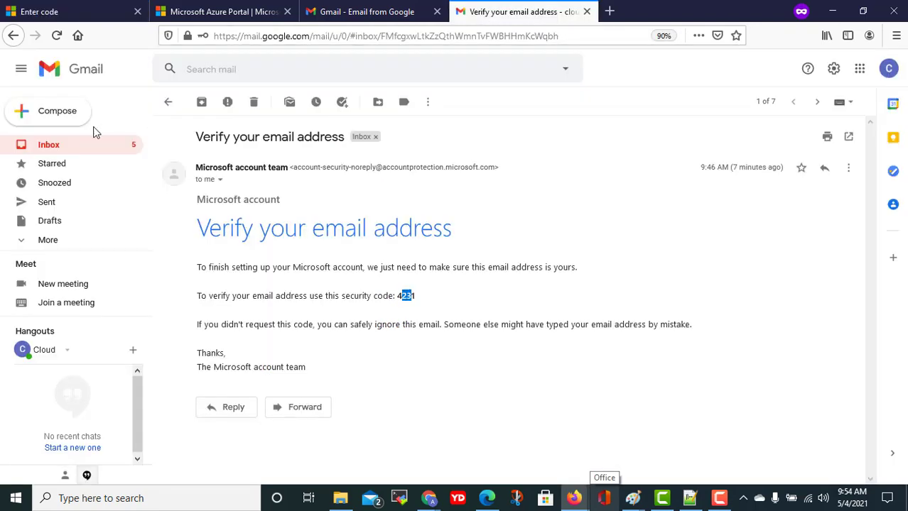
left_click(42, 147)
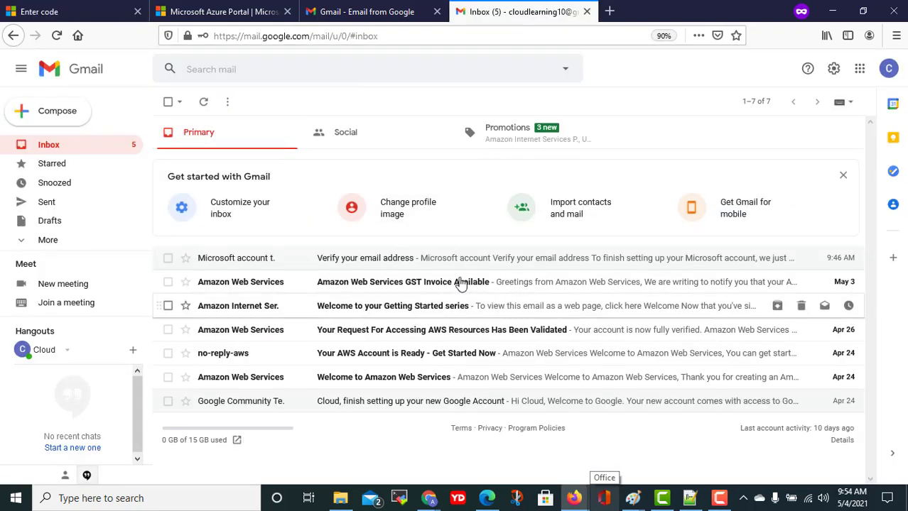
left_click(378, 262)
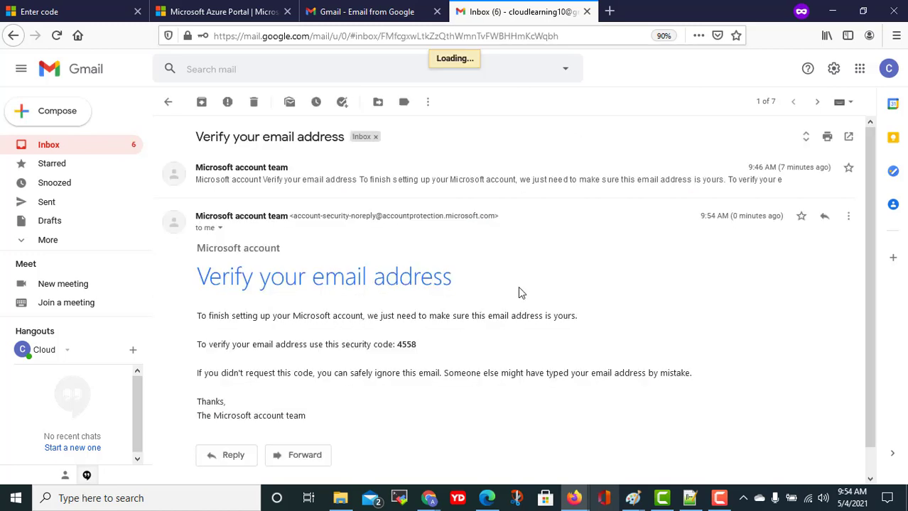
scroll(425, 319, "down", 1)
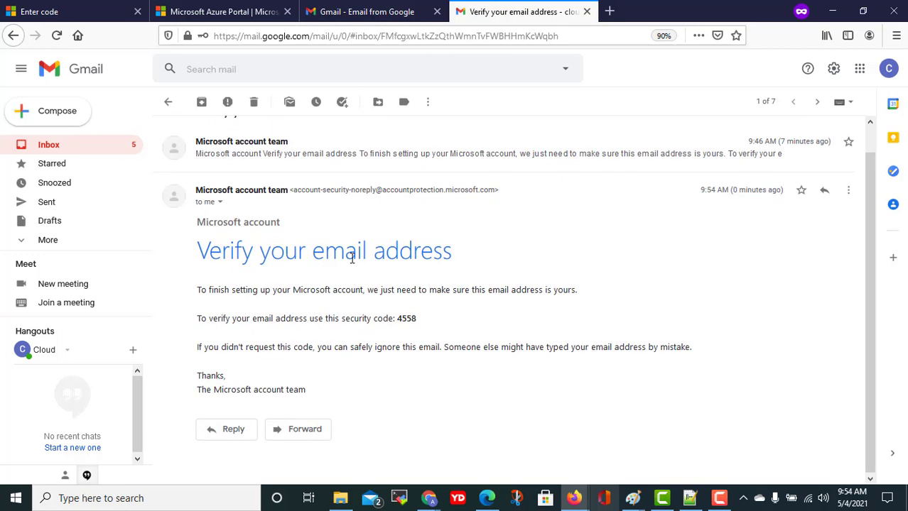
double_click(406, 318)
left_click(76, 12)
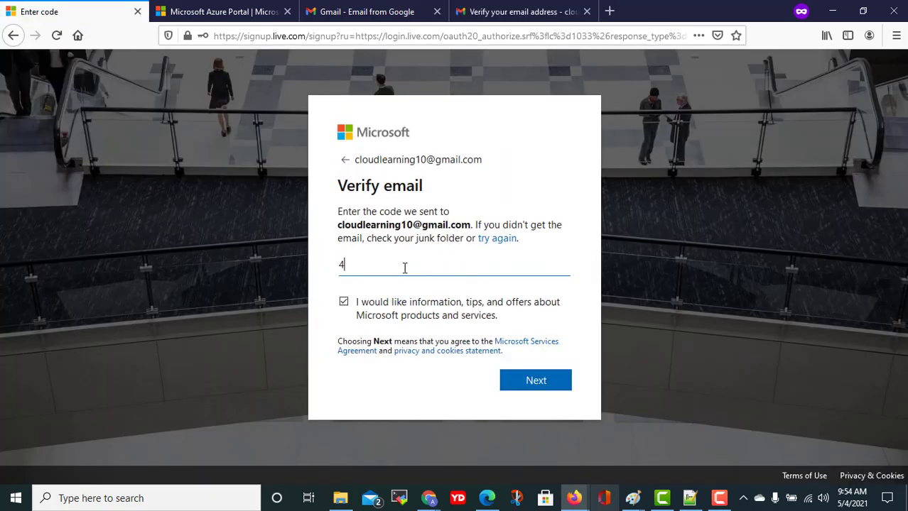
Step: Enter the emailed security code, then rotate the puzzle image upright to pass the robot check
left_click(545, 386)
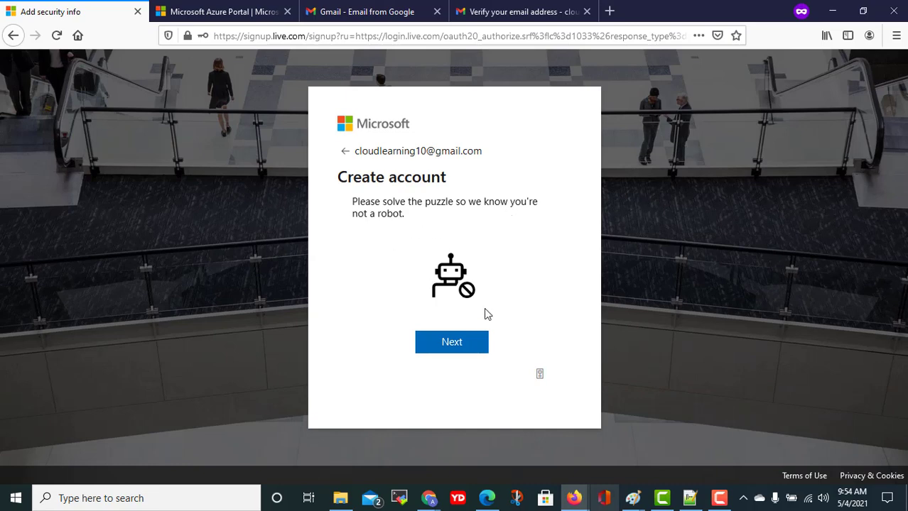
left_click(464, 353)
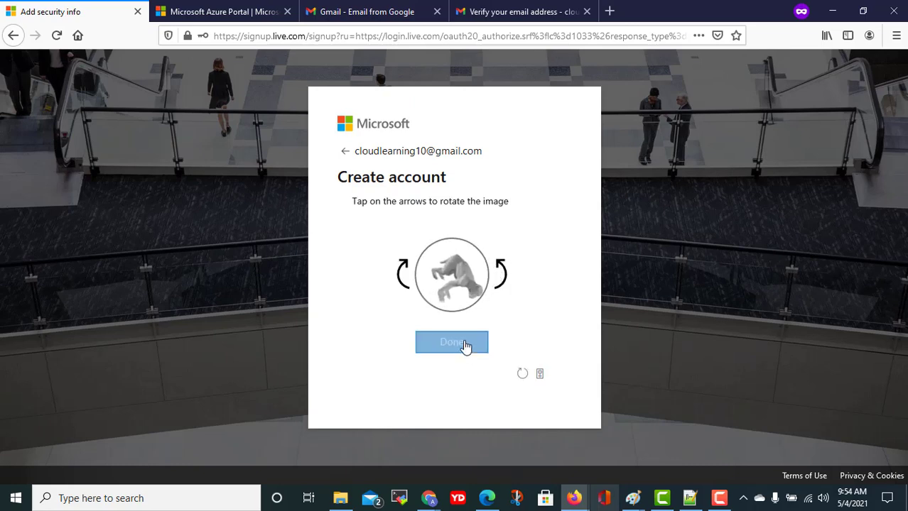
left_click(500, 274)
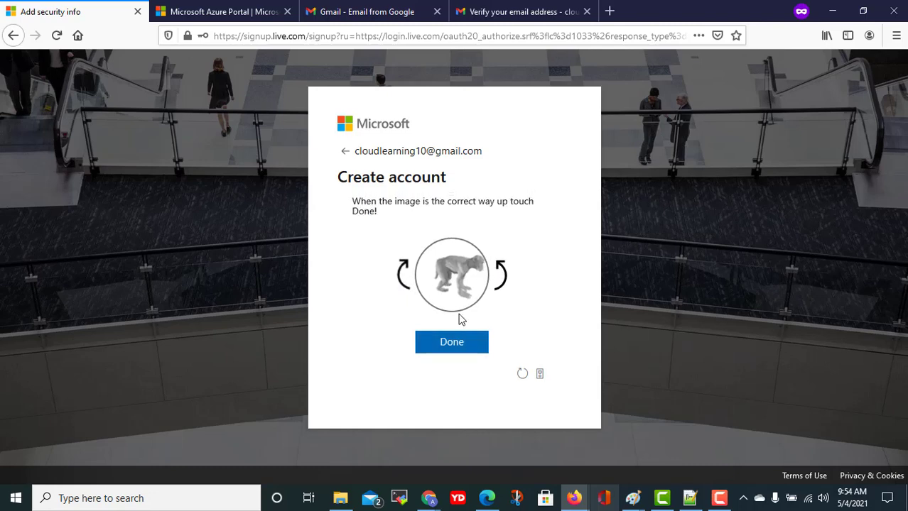
left_click(466, 346)
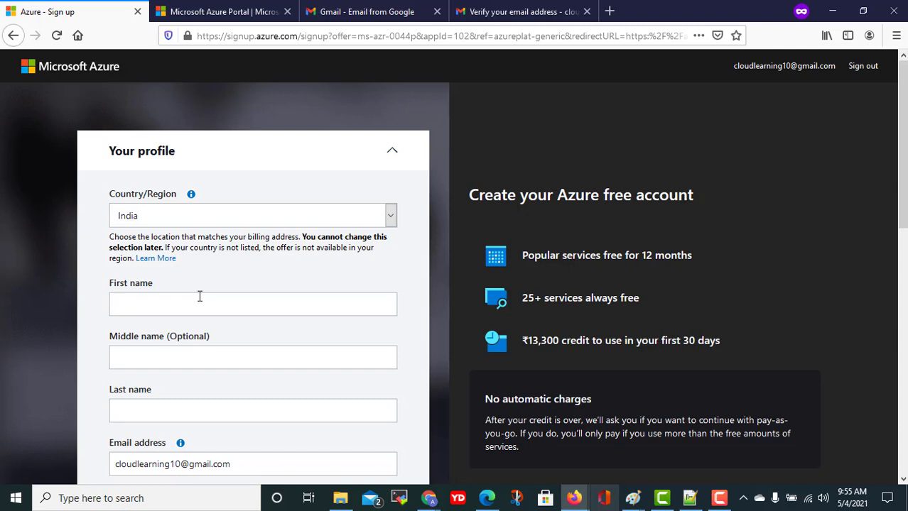
Step: Enter the first name, last name and phone number in the profile form
type("Oras")
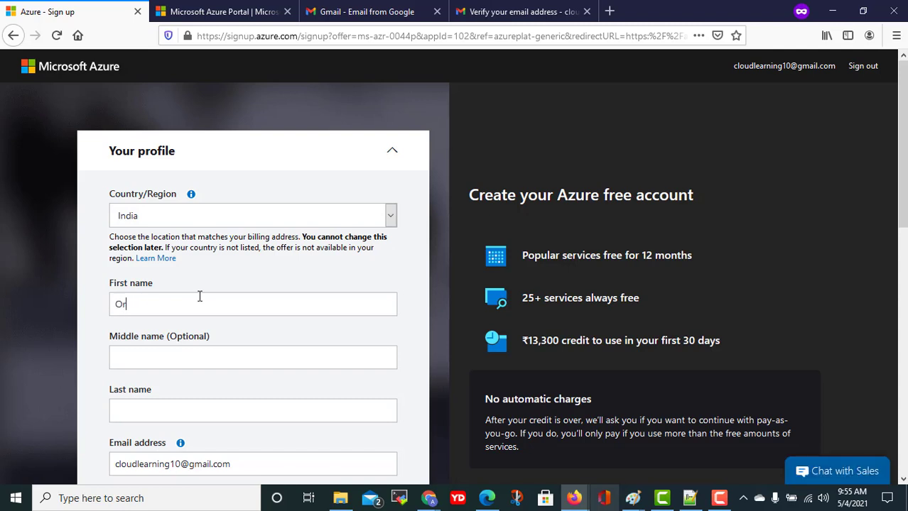
key("BackSpace")
key("BackSpace")
type("C")
type("loud")
type("Learning")
scroll(384, 341, "down", 4)
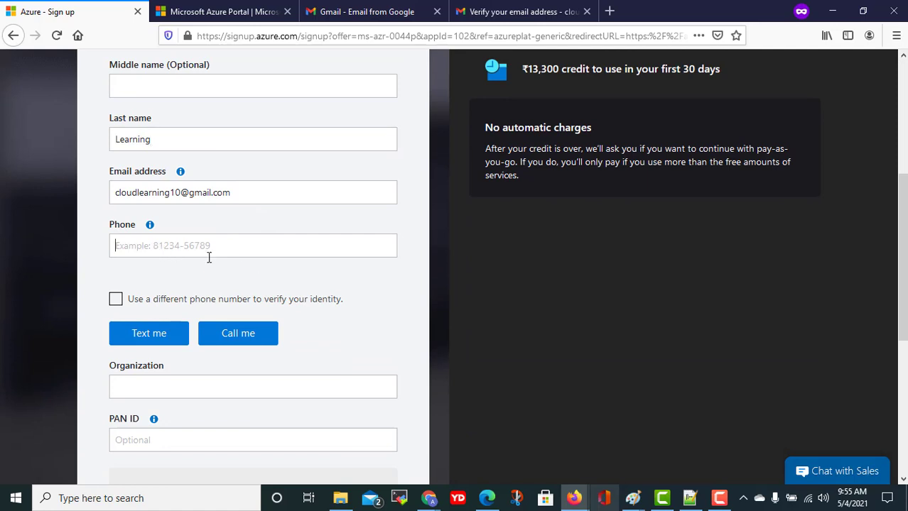
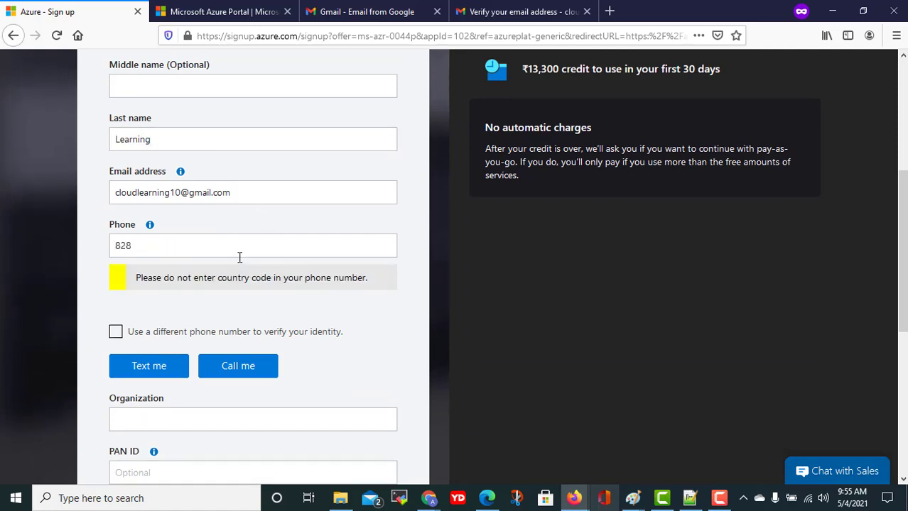
scroll(240, 283, "up", 2)
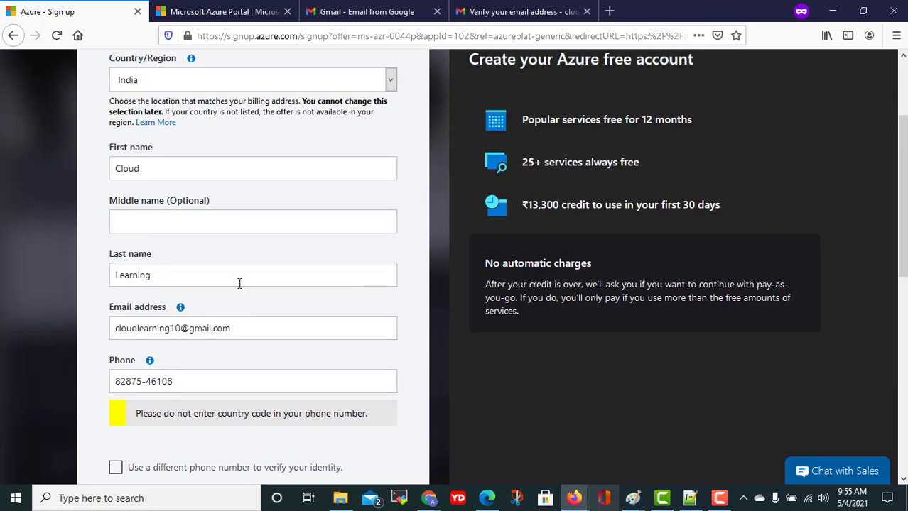
scroll(237, 282, "up", 2)
scroll(219, 284, "down", 6)
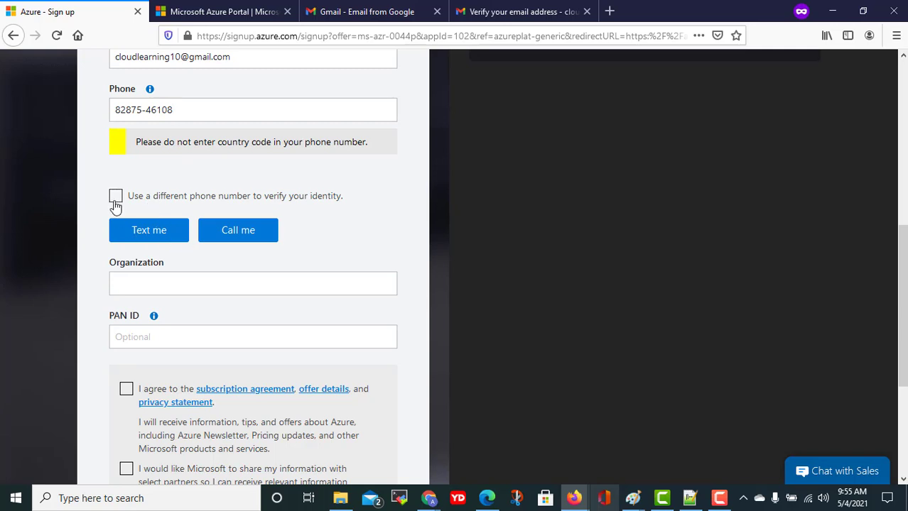
scroll(152, 182, "down", 3)
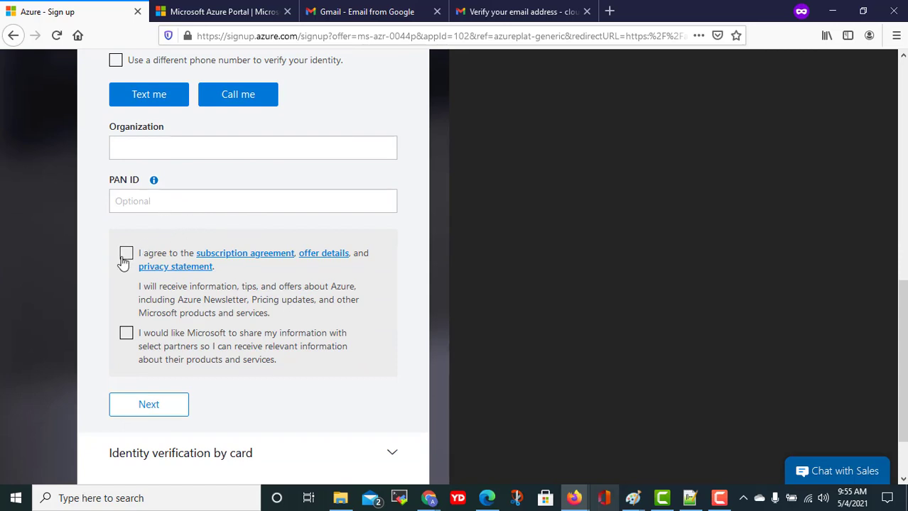
Step: Accept the subscription agreement, leaving partner information-sharing unticked
left_click(128, 151)
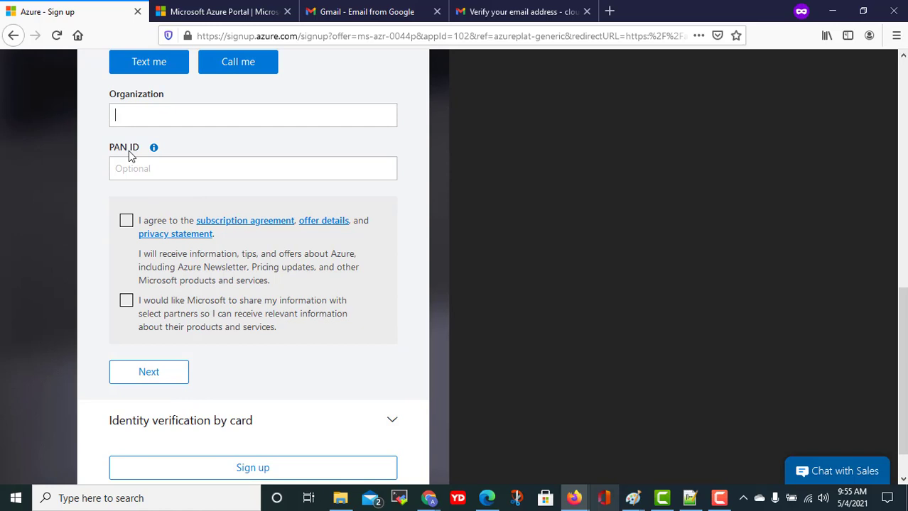
scroll(142, 213, "down", 1)
left_click(126, 177)
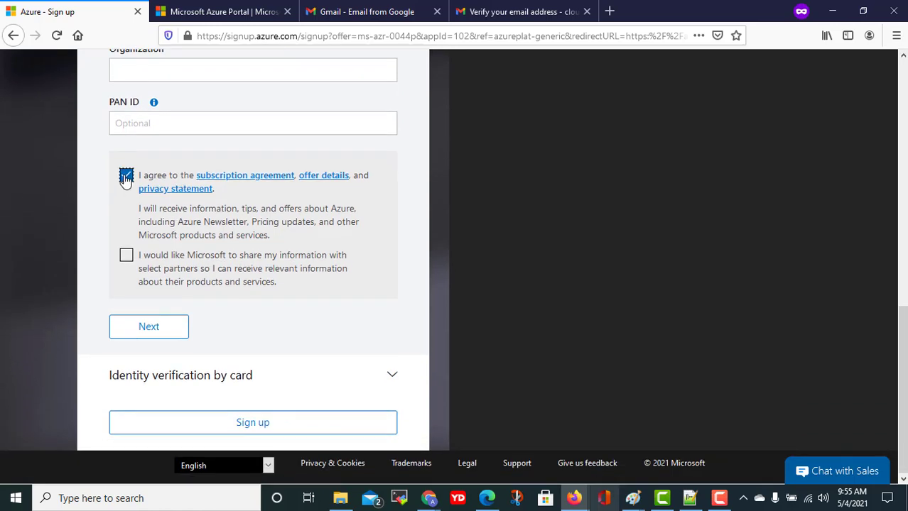
left_click(128, 260)
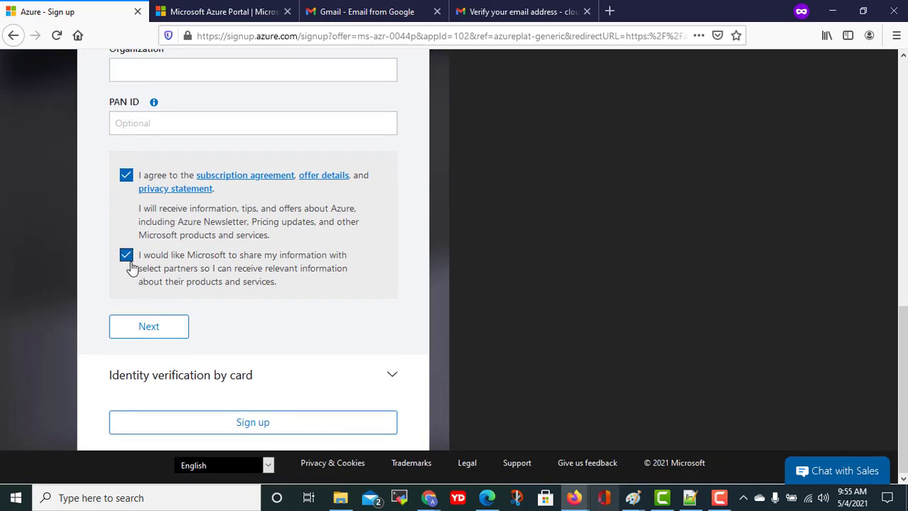
left_click(129, 260)
scroll(173, 261, "up", 1)
scroll(173, 261, "up", 7)
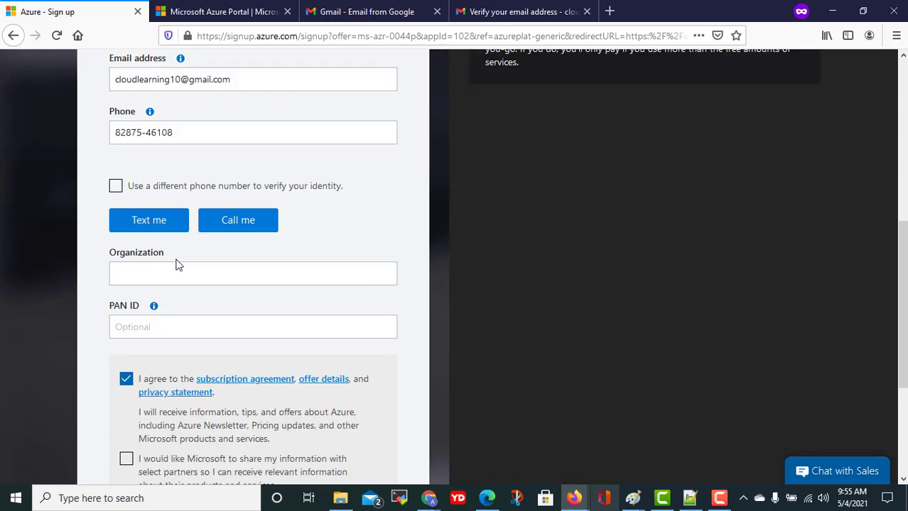
scroll(199, 237, "down", 3)
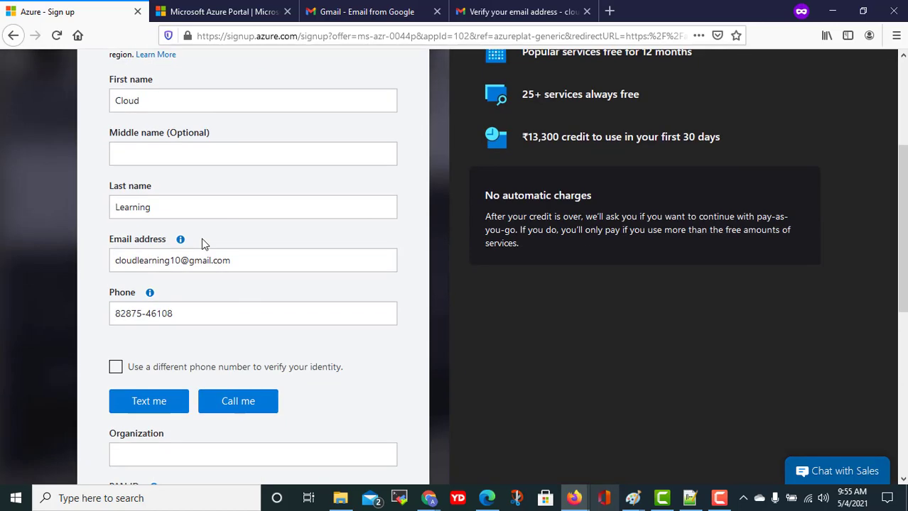
scroll(204, 242, "down", 4)
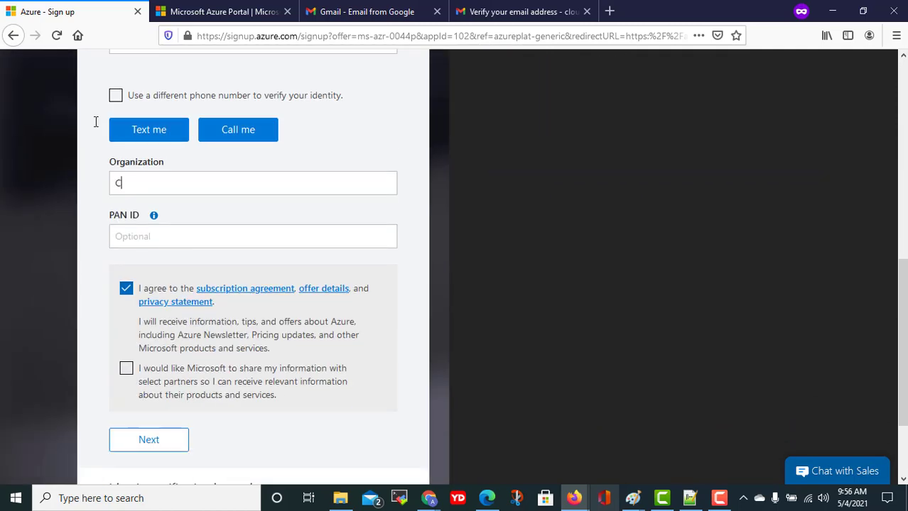
Step: Complete the Organization name as 'Cloud Learning'
type("loud Learning")
scroll(126, 145, "down", 2)
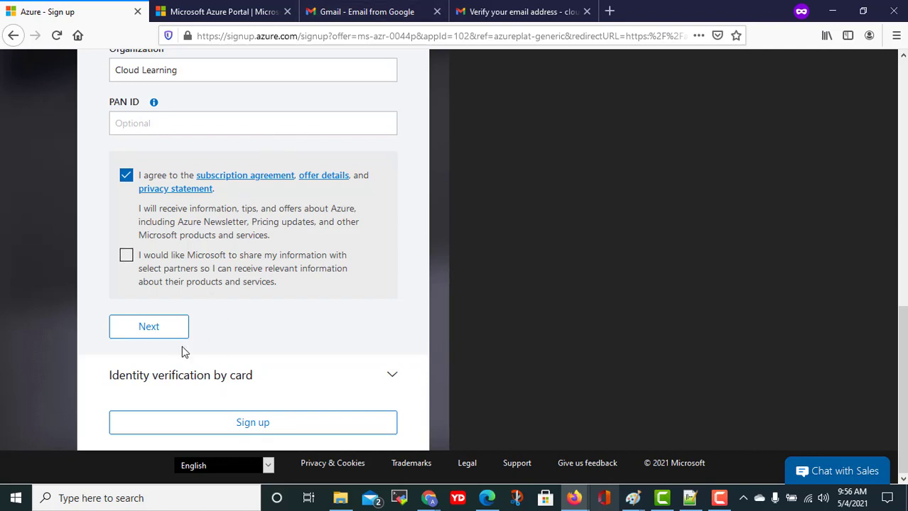
scroll(274, 329, "up", 2)
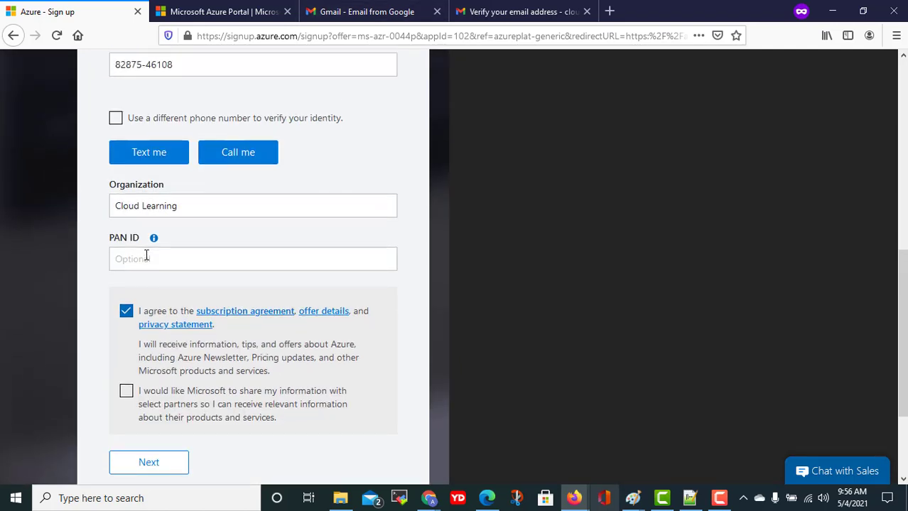
scroll(163, 252, "up", 5)
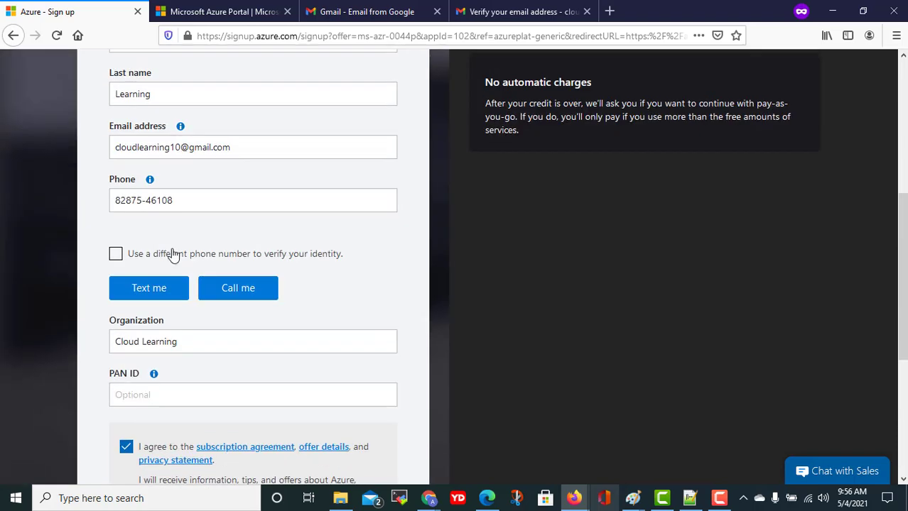
scroll(199, 263, "up", 2)
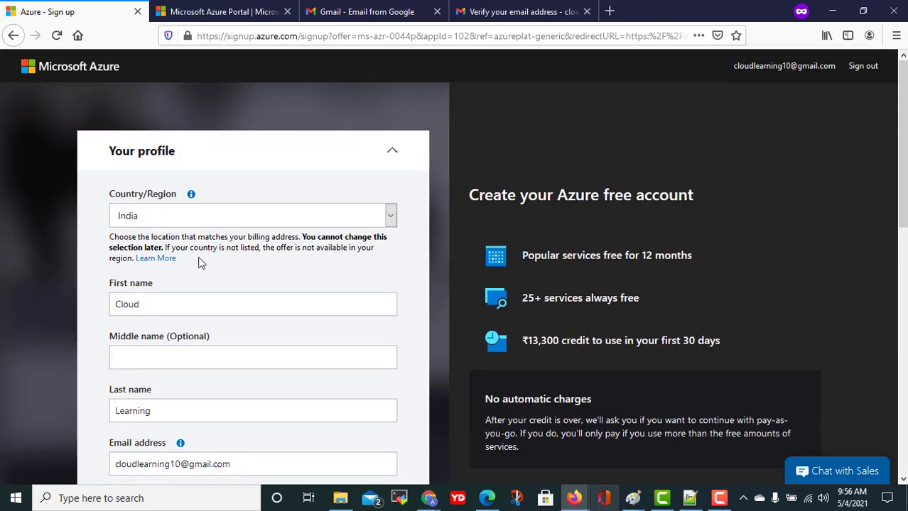
scroll(206, 270, "down", 10)
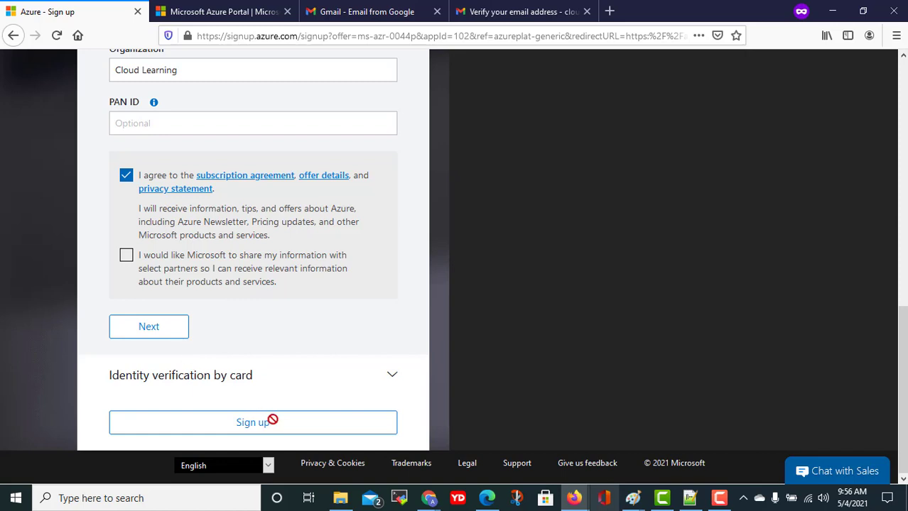
Step: Opt in to partner information-sharing and choose verification with a different phone number
left_click(361, 380)
left_click(126, 260)
left_click(391, 382)
scroll(260, 379, "up", 3)
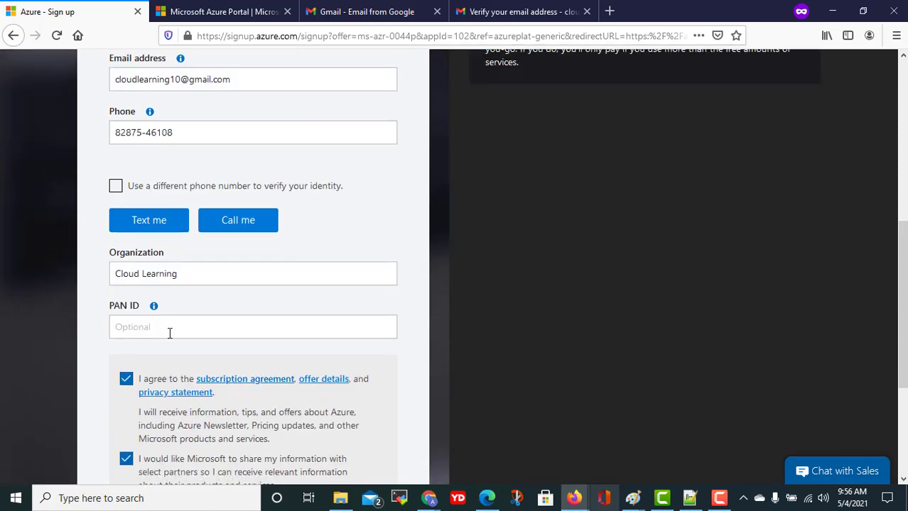
scroll(169, 333, "down", 3)
scroll(193, 210, "up", 2)
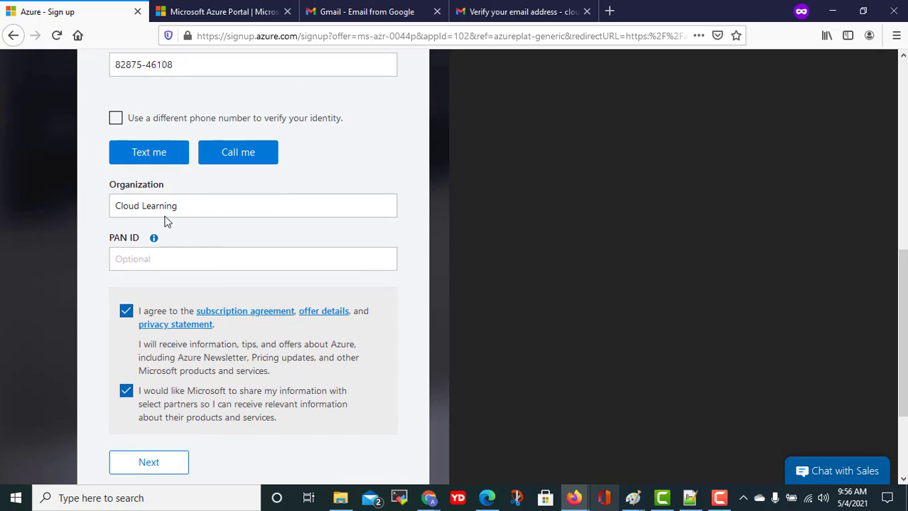
left_click(116, 119)
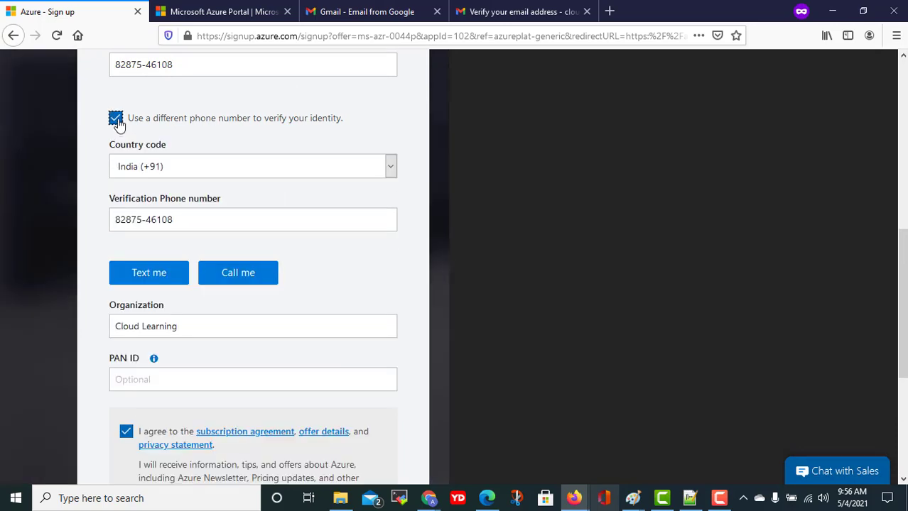
Step: Have a verification code texted to the phone, then submit it with Verify code
left_click(162, 270)
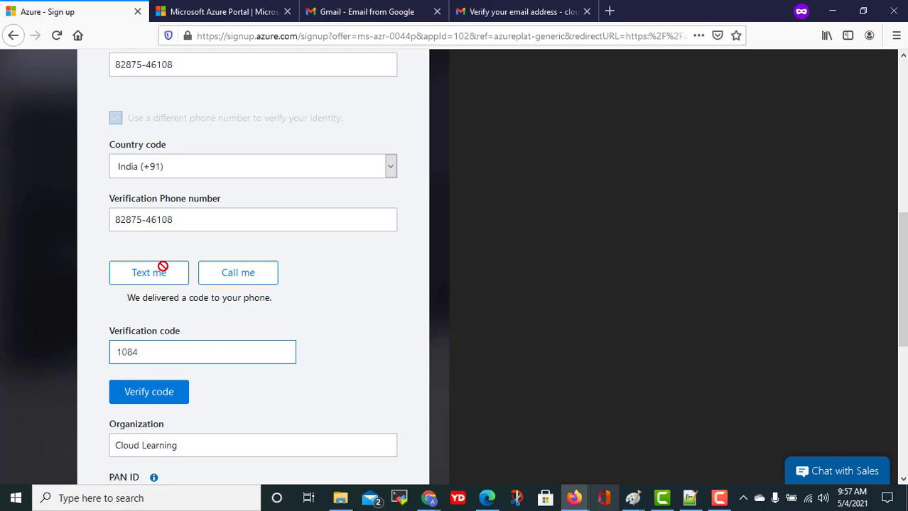
left_click(171, 394)
scroll(263, 374, "down", 2)
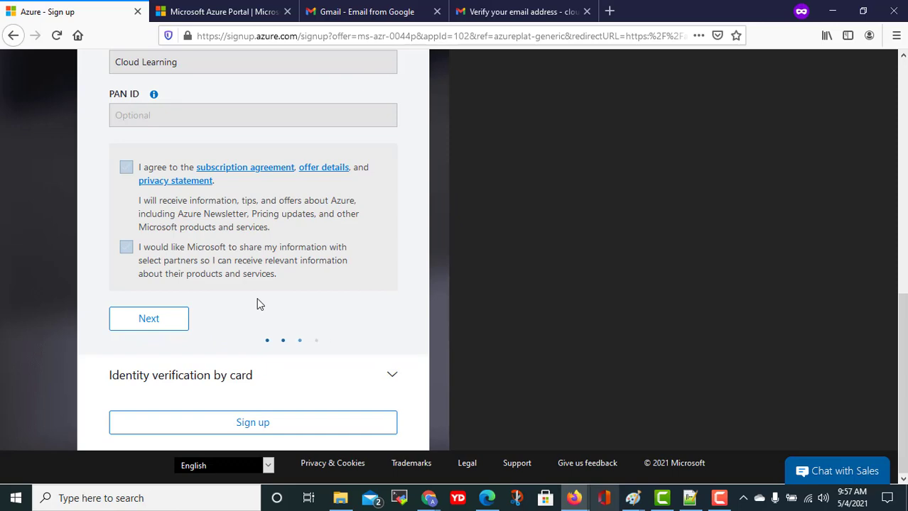
Step: Review the completed profile form and submit it with Sign up
scroll(257, 297, "up", 5)
scroll(257, 298, "down", 5)
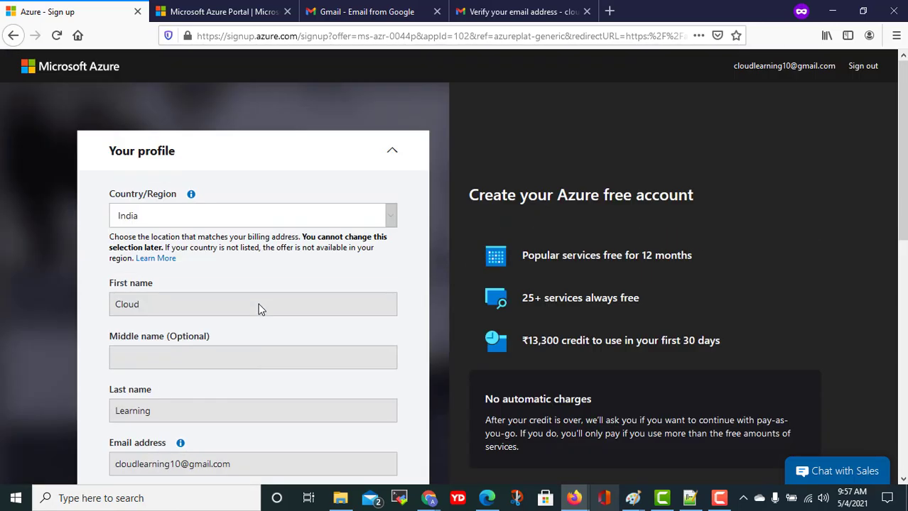
scroll(258, 307, "down", 5)
scroll(258, 303, "down", 3)
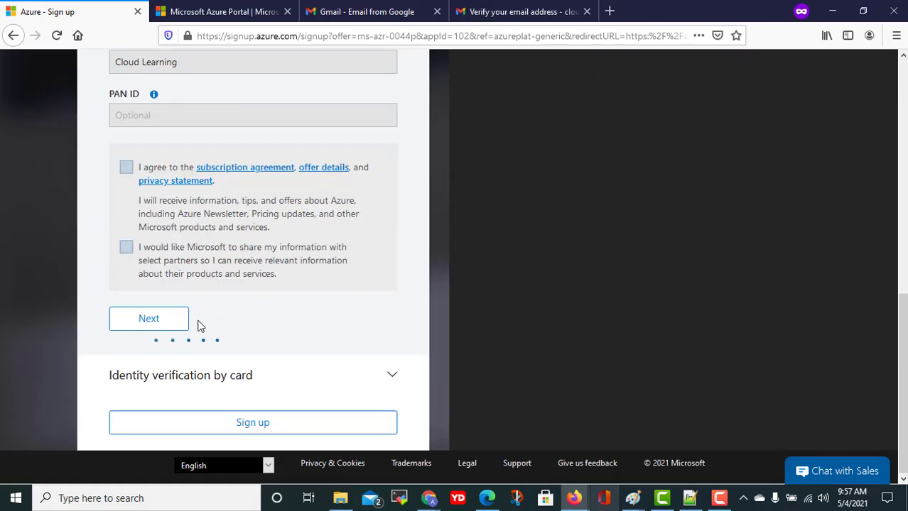
scroll(252, 321, "up", 2)
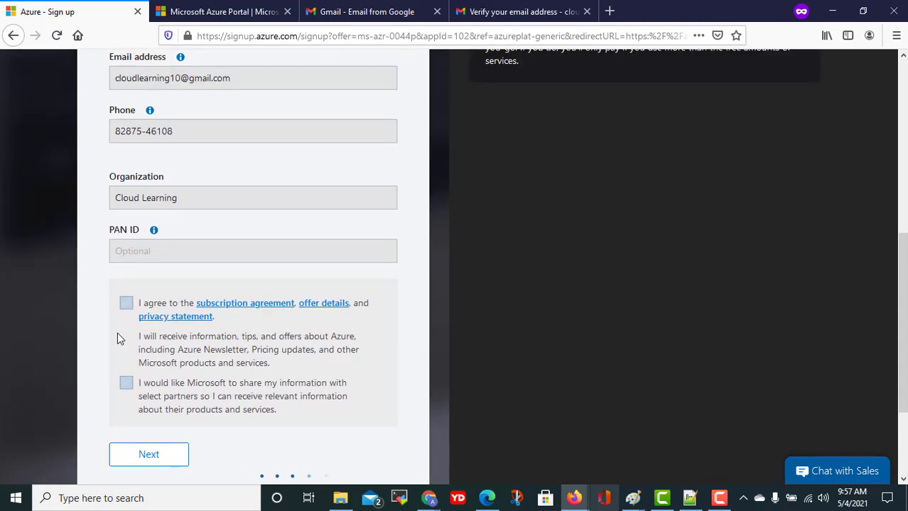
scroll(148, 390, "down", 2)
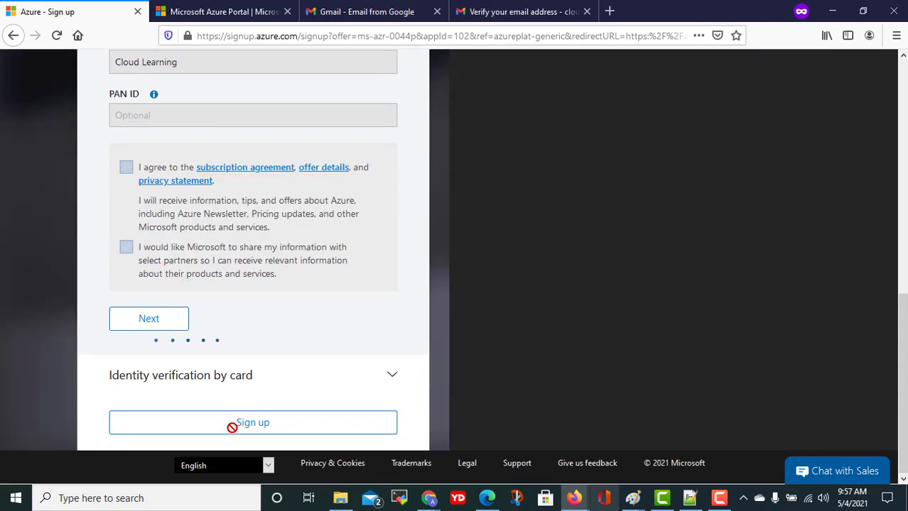
scroll(81, 355, "up", 4)
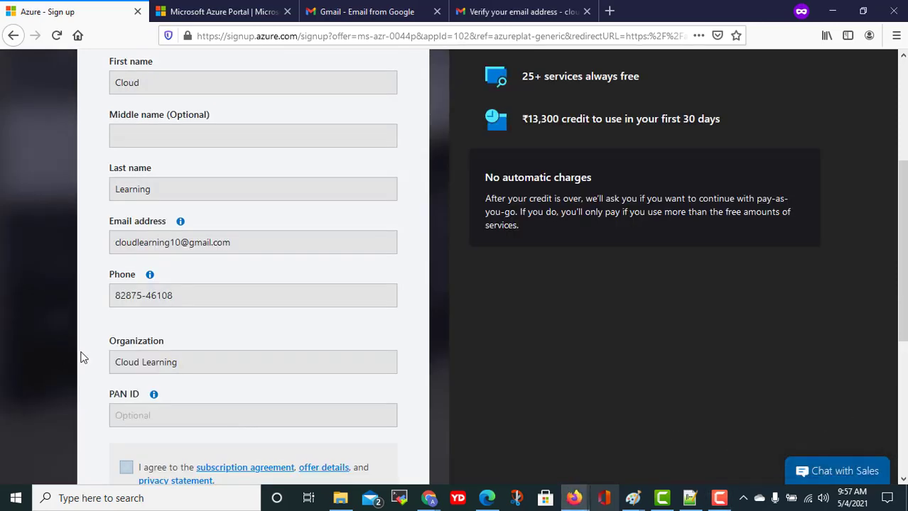
left_click_drag(200, 363, 114, 366)
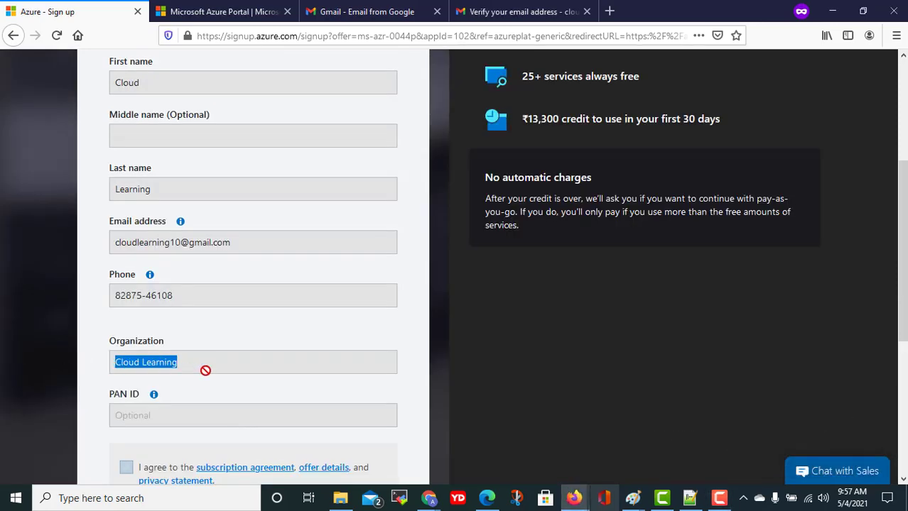
scroll(213, 377, "down", 2)
scroll(219, 377, "up", 5)
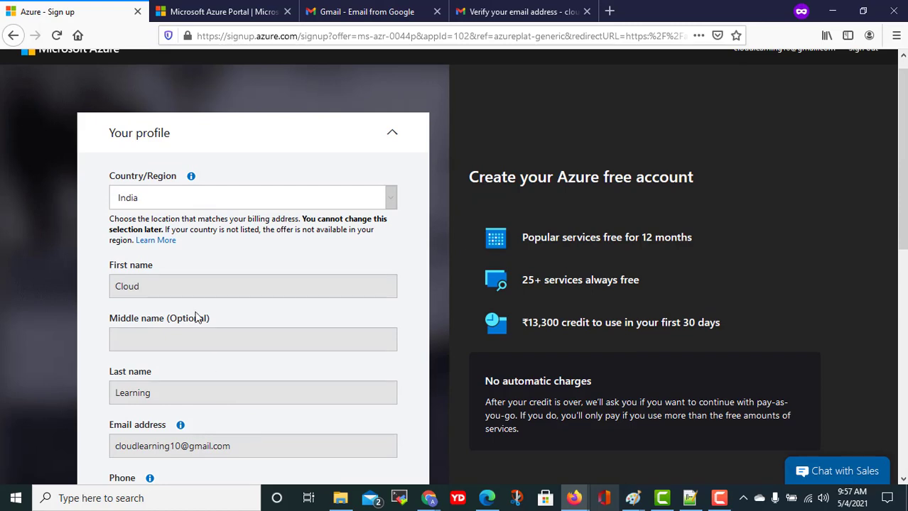
scroll(199, 320, "down", 4)
scroll(201, 323, "up", 1)
scroll(200, 328, "down", 4)
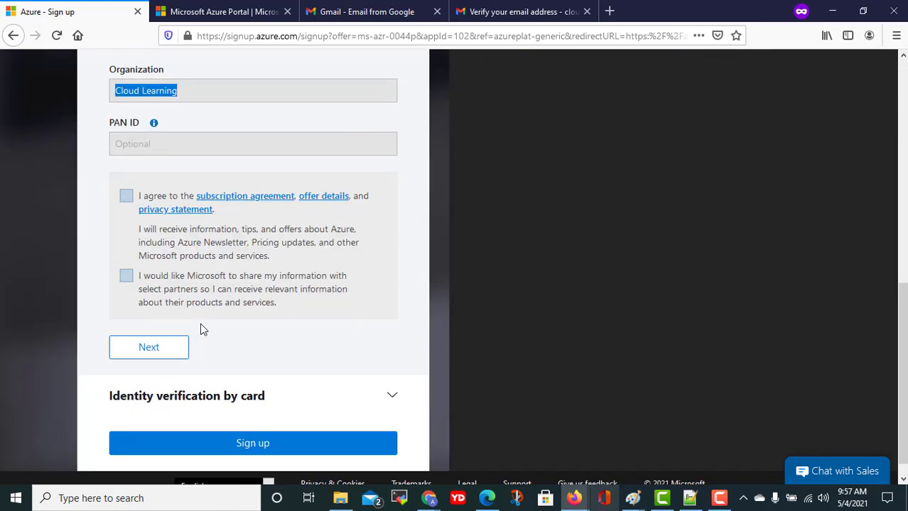
scroll(201, 330, "down", 1)
scroll(190, 334, "up", 1)
scroll(213, 355, "down", 1)
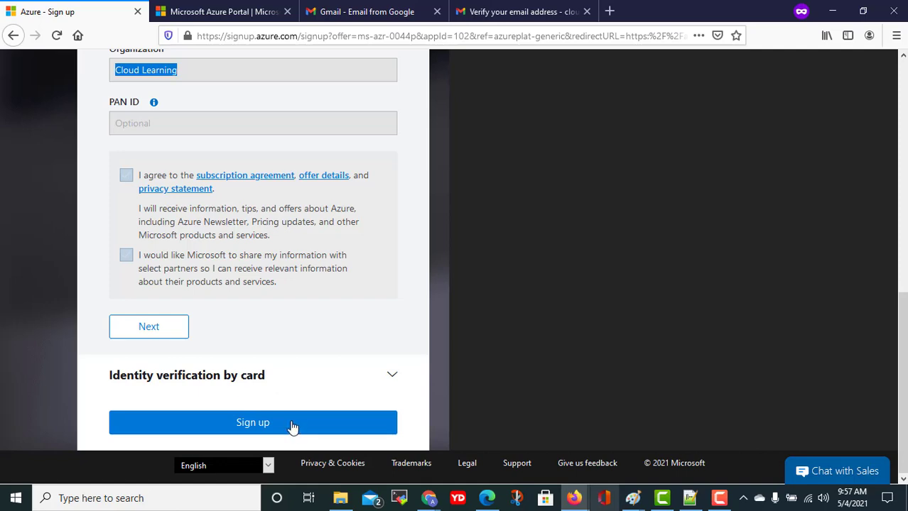
scroll(284, 367, "up", 6)
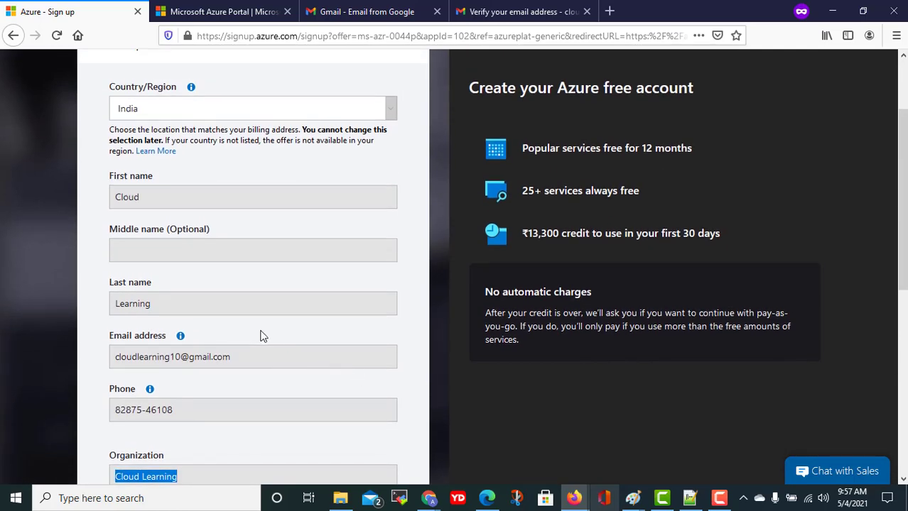
scroll(260, 336, "down", 5)
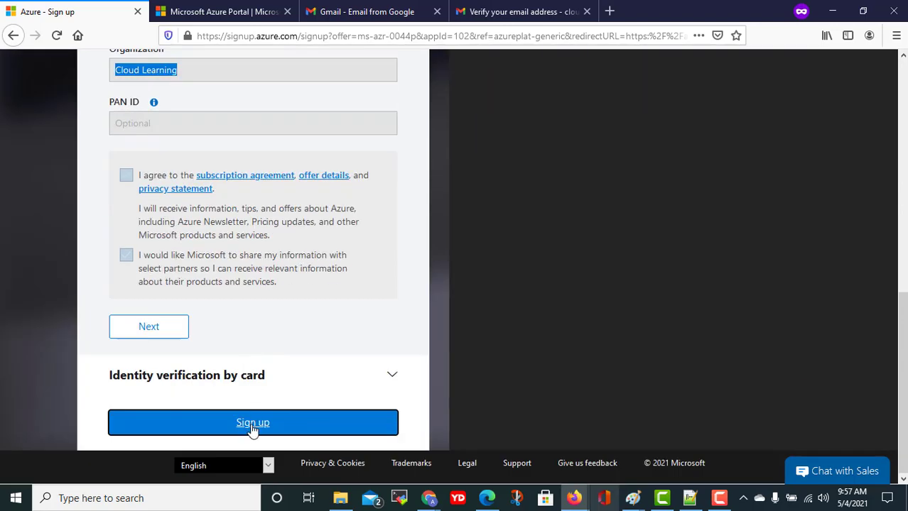
left_click(362, 382)
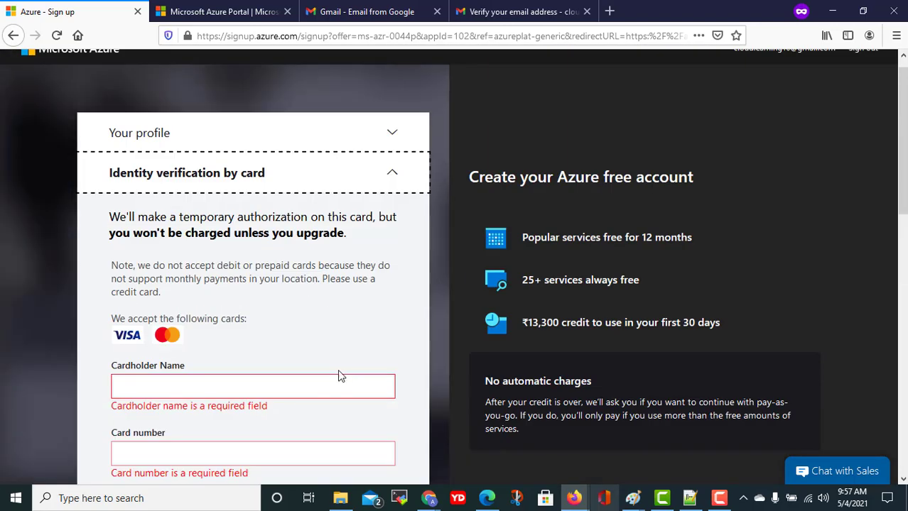
scroll(338, 375, "down", 2)
left_click(170, 252)
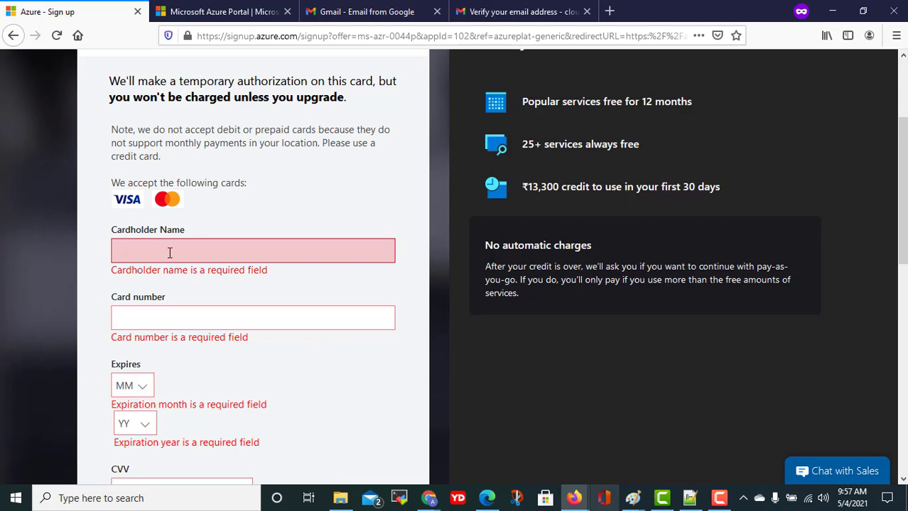
scroll(213, 291, "down", 6)
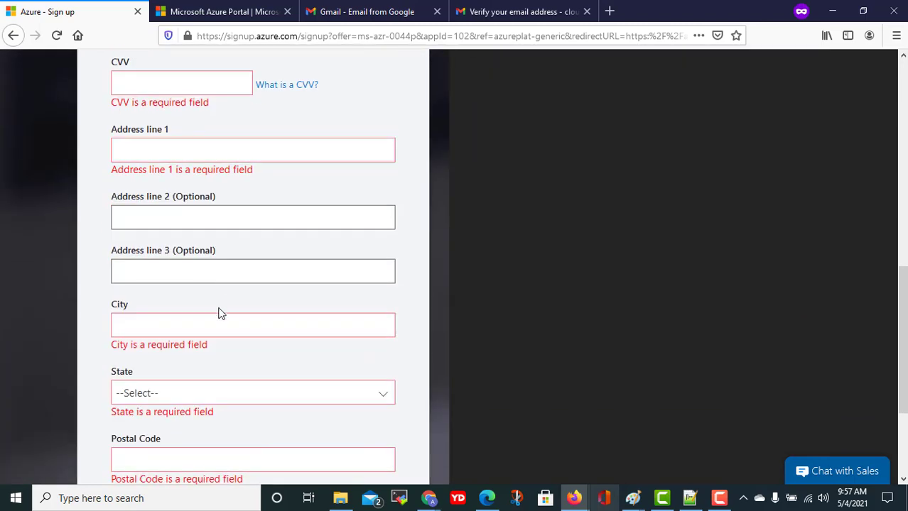
scroll(223, 323, "down", 2)
scroll(229, 331, "up", 10)
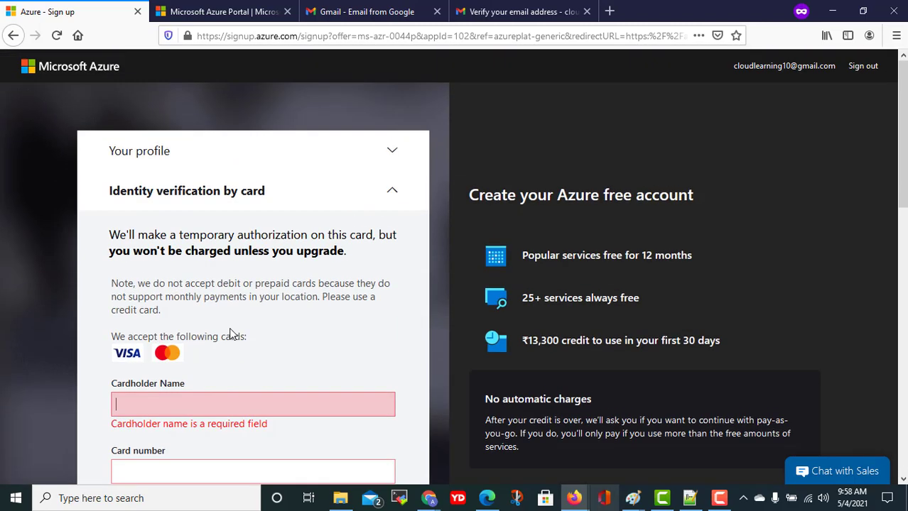
scroll(209, 291, "down", 3)
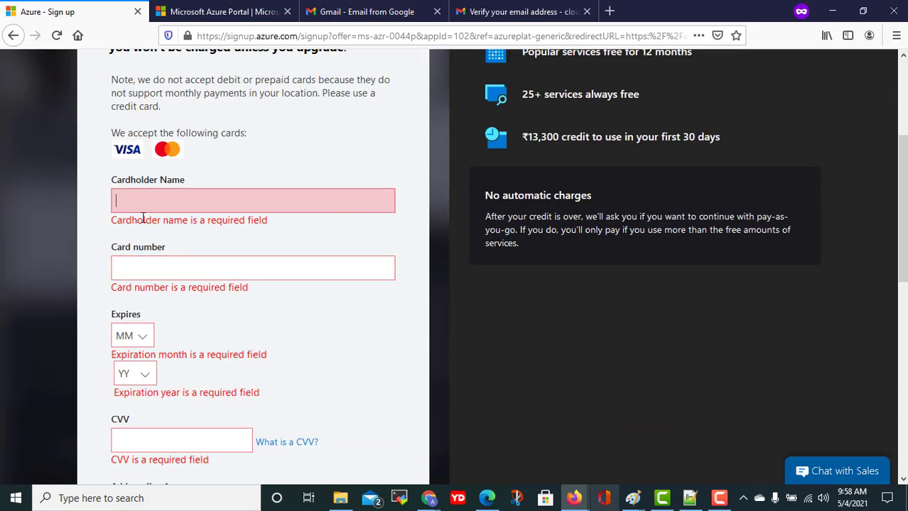
scroll(149, 220, "down", 2)
scroll(158, 279, "down", 5)
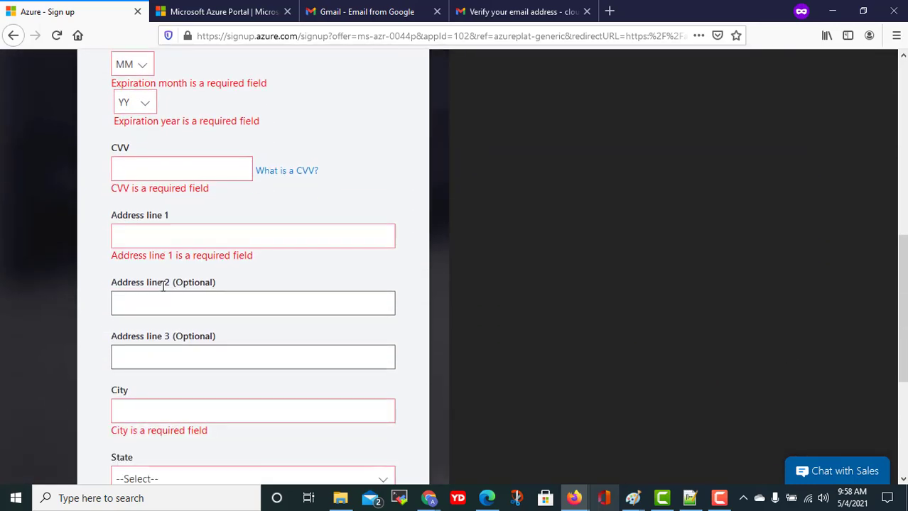
scroll(182, 348, "up", 7)
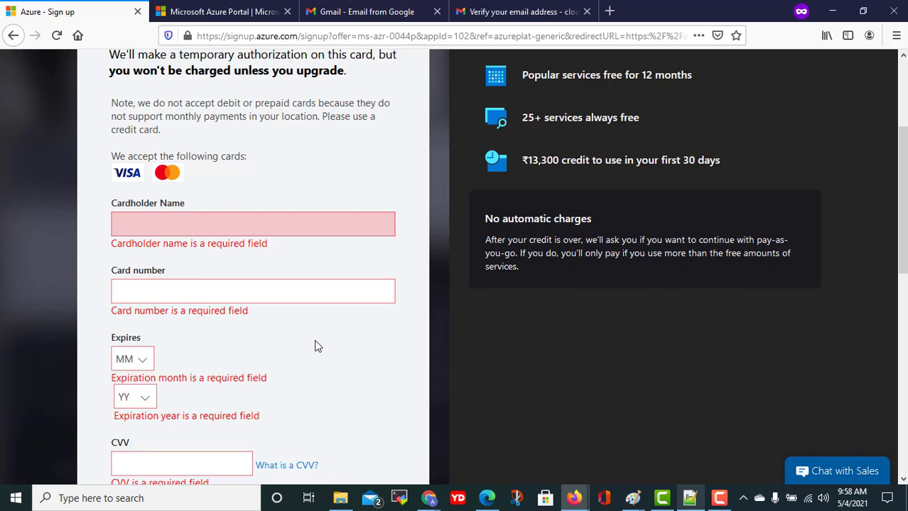
scroll(317, 347, "down", 2)
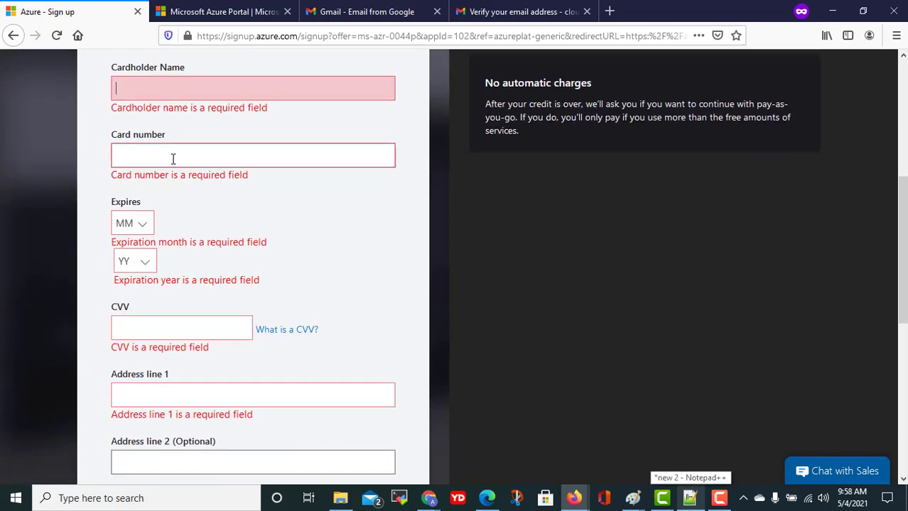
left_click(719, 498)
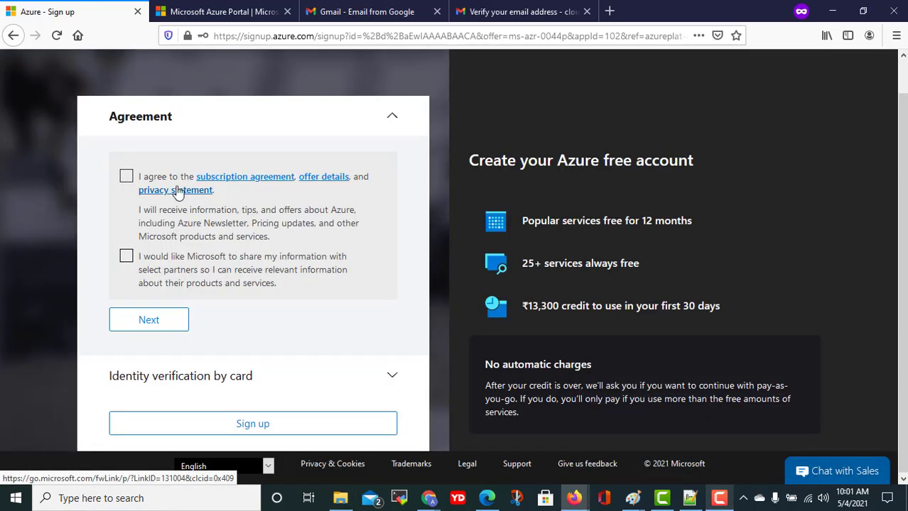
Step: Accept the subscription agreement and partner sharing, and continue to card verification
left_click(126, 178)
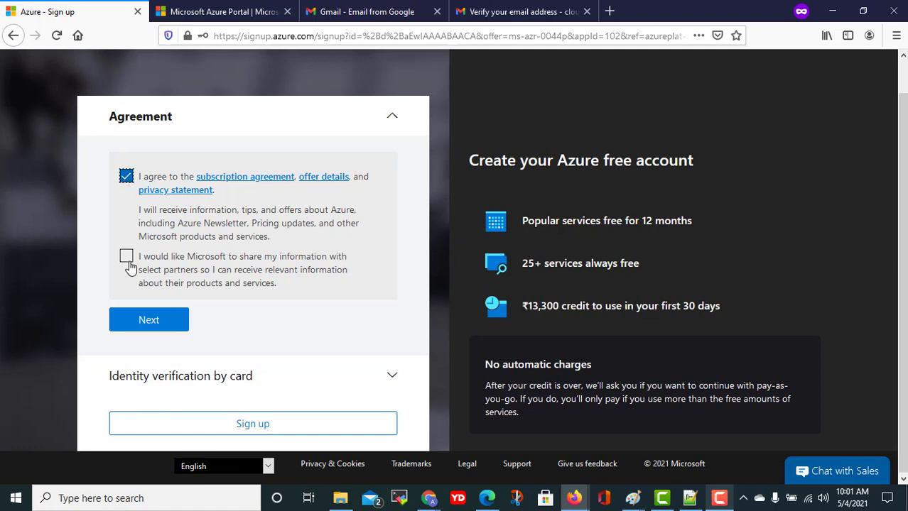
left_click(126, 256)
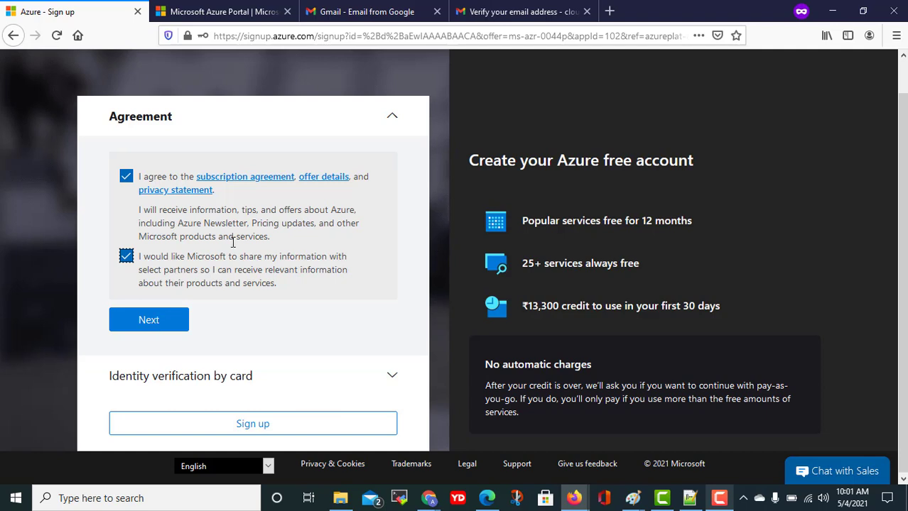
left_click(162, 325)
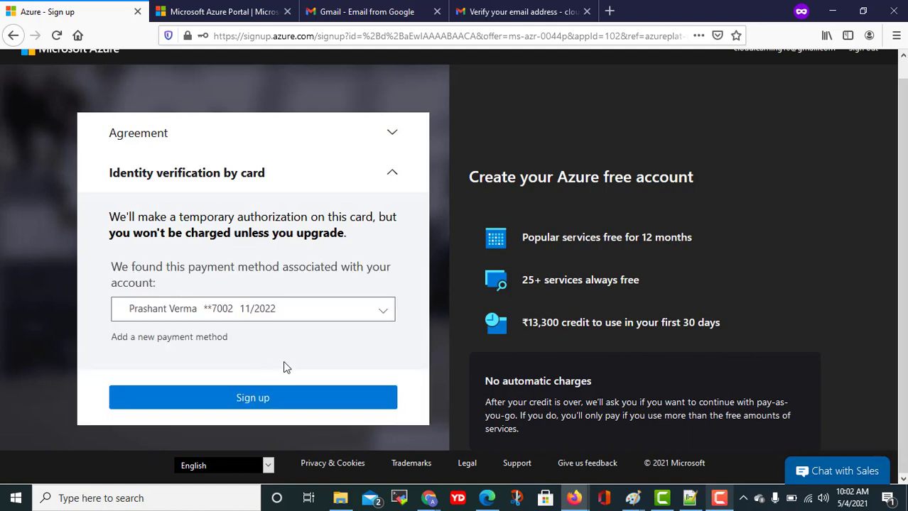
Step: Finish the sign-up using the saved Visa card and reach the feedback survey
scroll(271, 375, "up", 1)
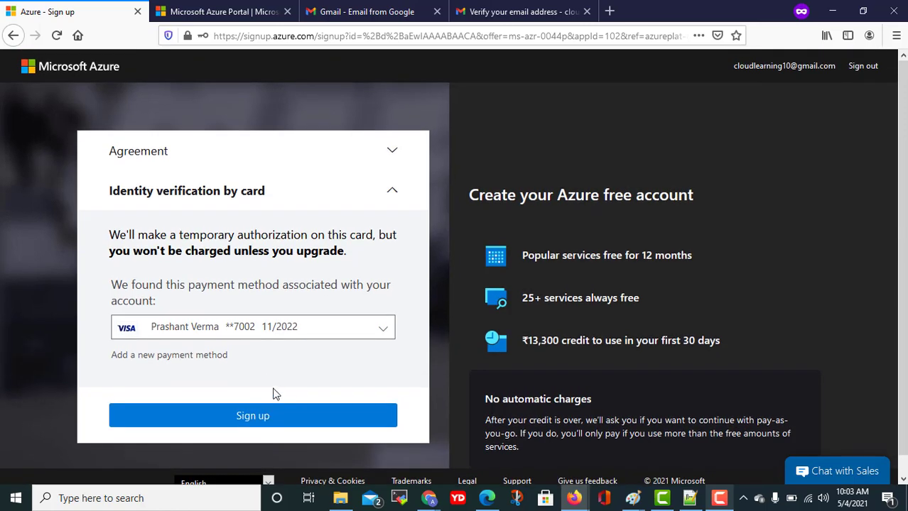
left_click(288, 415)
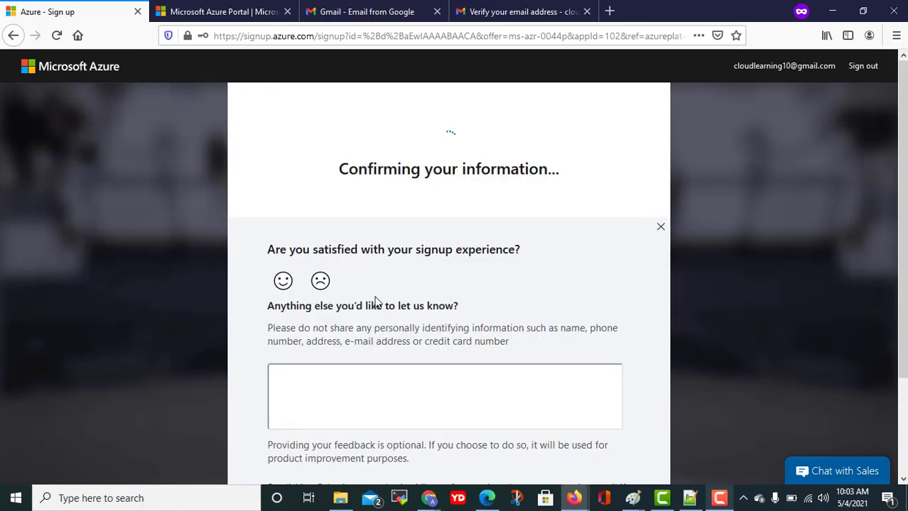
scroll(415, 306, "down", 3)
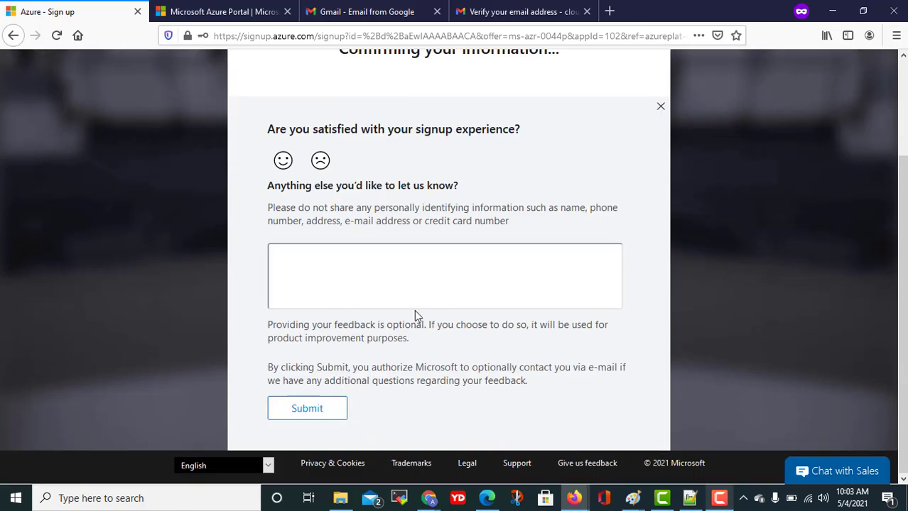
Step: Submit a satisfied rating with the comment 'Good Smooth Process for Signup. Thank you..'
left_click(282, 162)
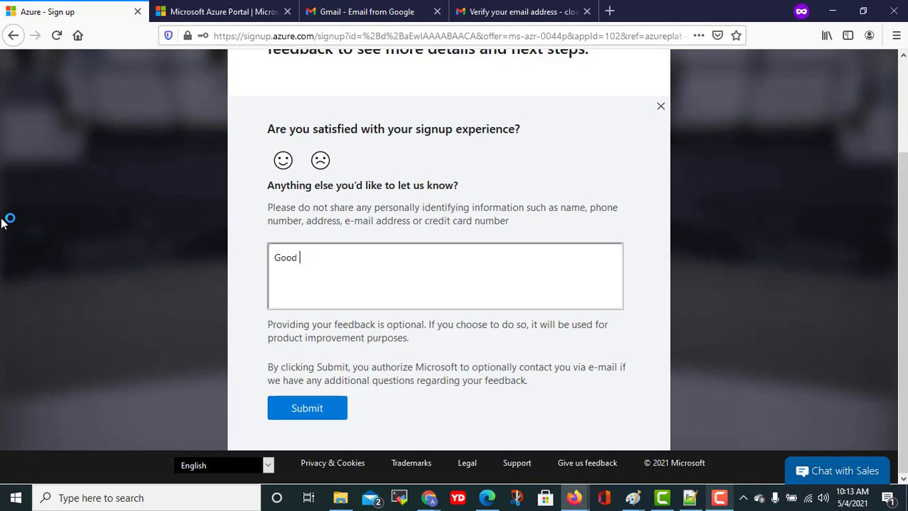
type("Smooth Process for Signup. ")
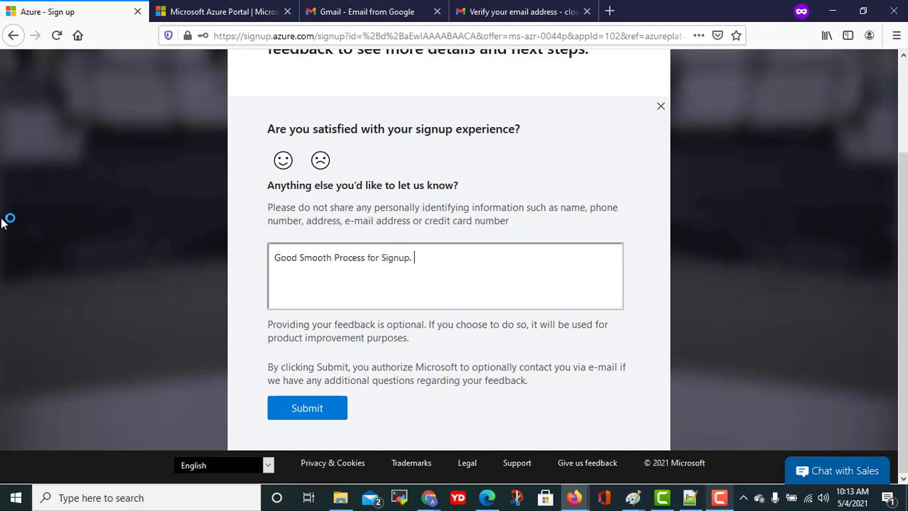
type("Thank you...")
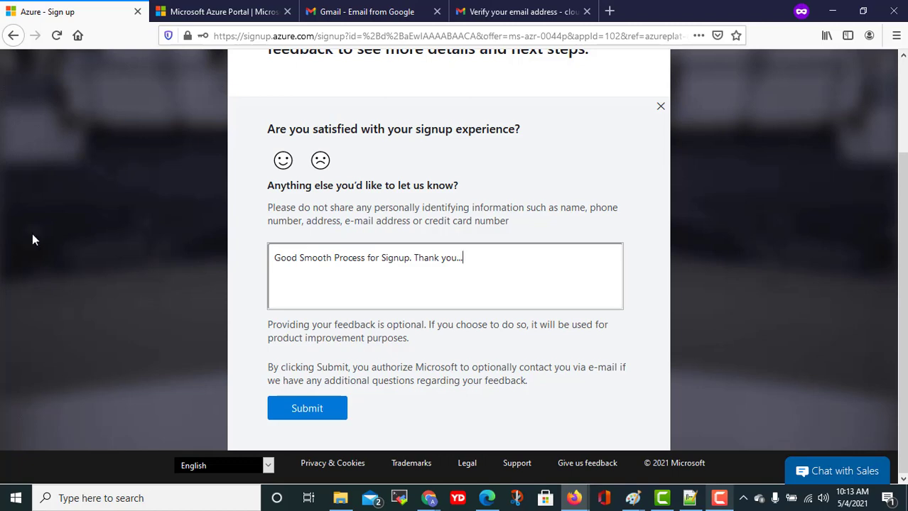
left_click(285, 416)
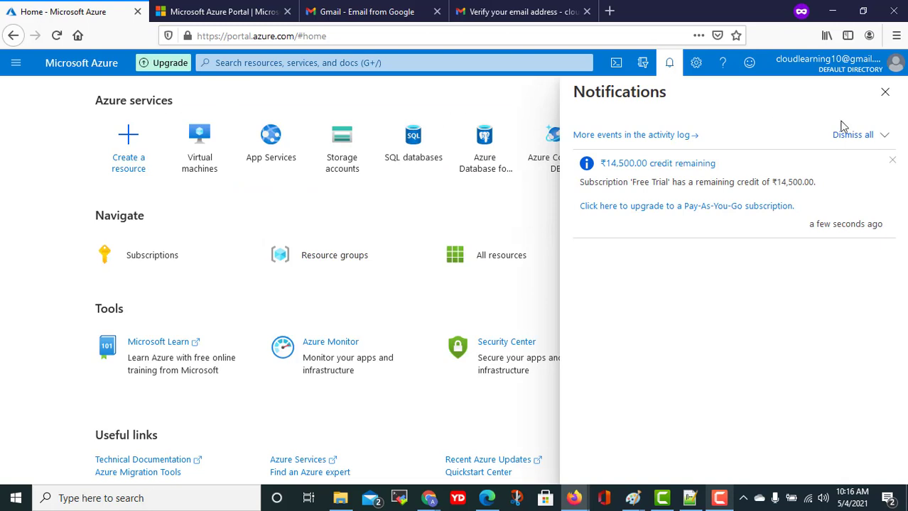
Step: Dismiss the remaining-credit notifications and return from the other portal tab to the Home page
left_click(885, 92)
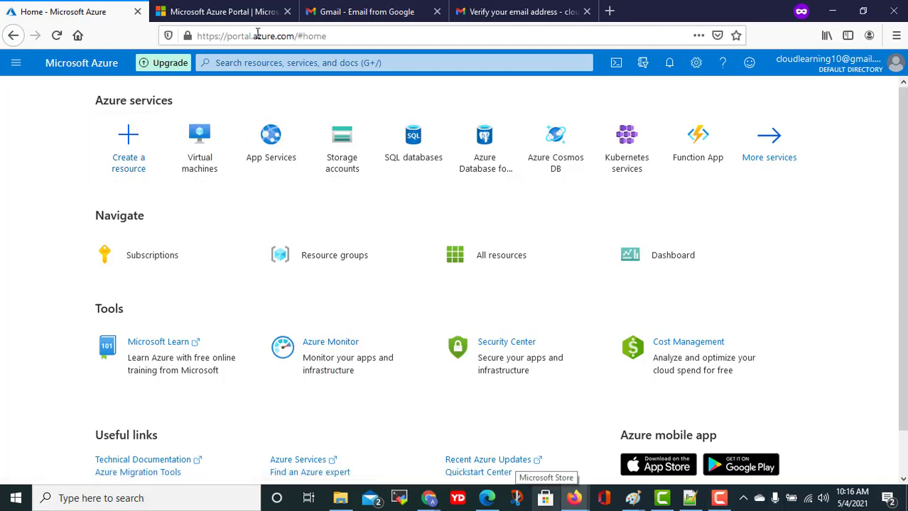
left_click(249, 10)
left_click(65, 6)
scroll(817, 382, "down", 1)
scroll(817, 382, "up", 1)
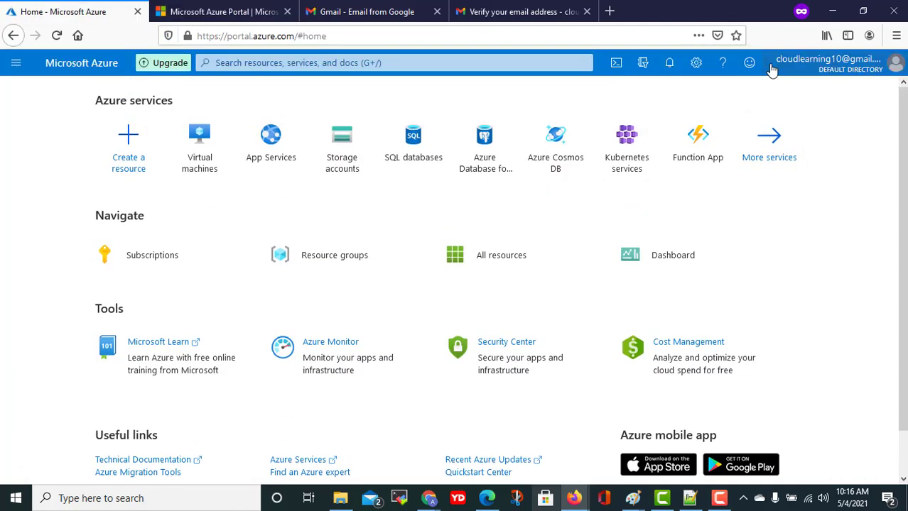
Step: Try the top bar's Feedback, Settings and account details panes, closing each one
left_click(749, 63)
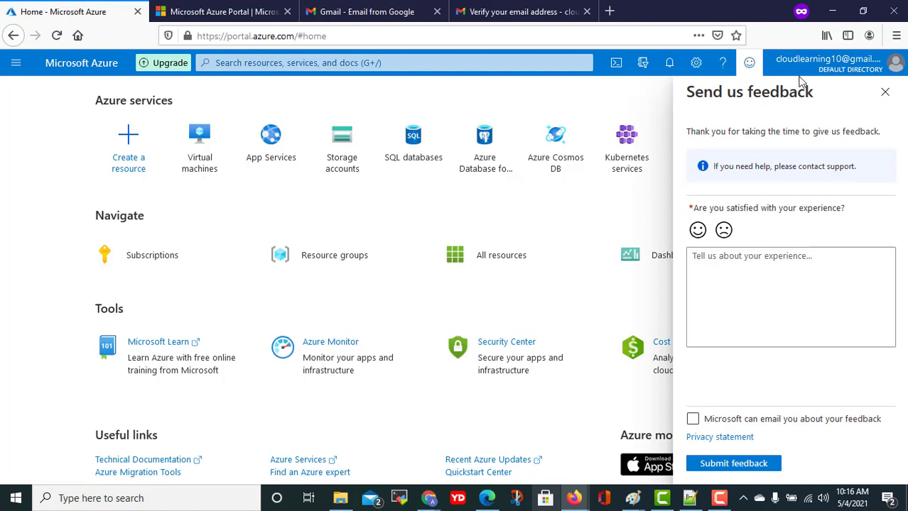
left_click(828, 68)
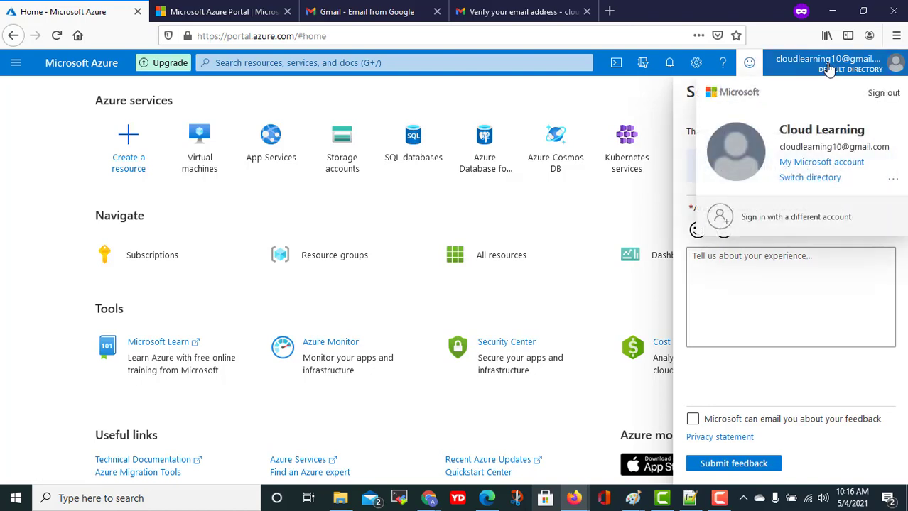
left_click(622, 104)
left_click(885, 93)
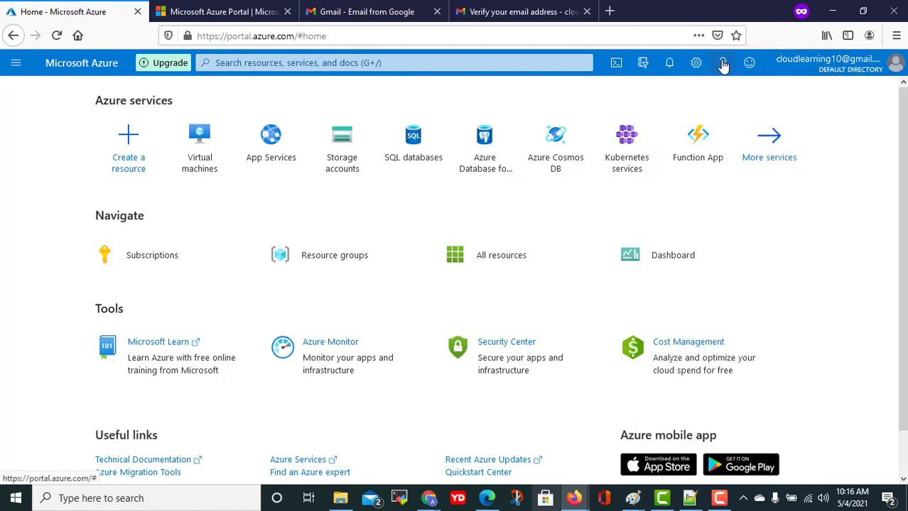
left_click(694, 63)
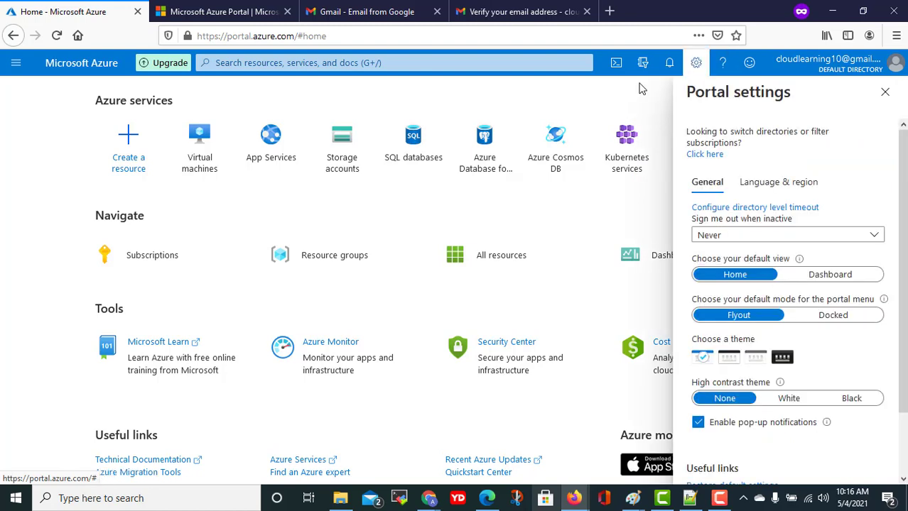
left_click(803, 63)
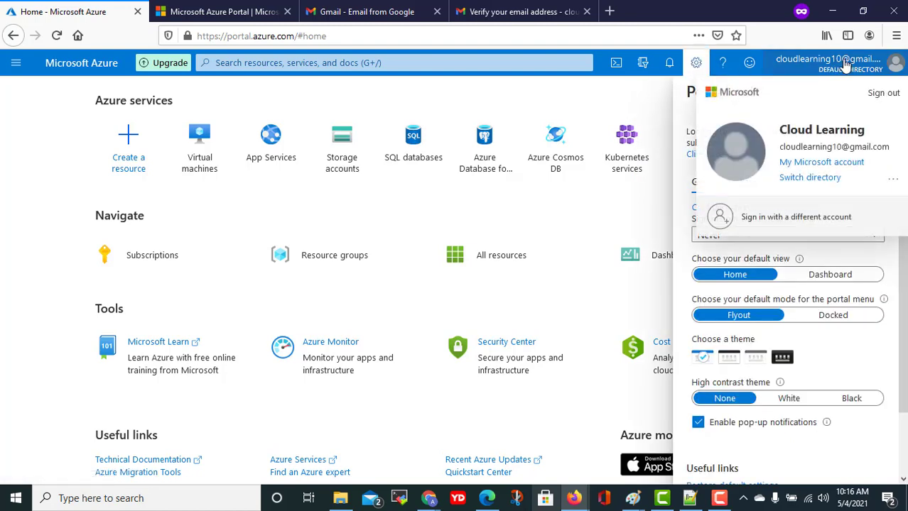
left_click(633, 105)
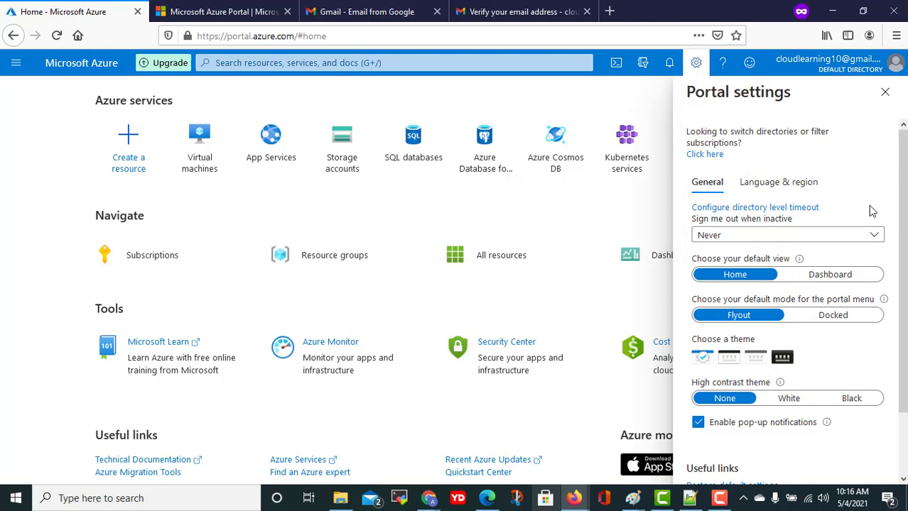
left_click(884, 92)
Step: Recheck feedback and account details, then show Notifications with ₹14,500.00 Free Trial credit remaining
left_click(750, 64)
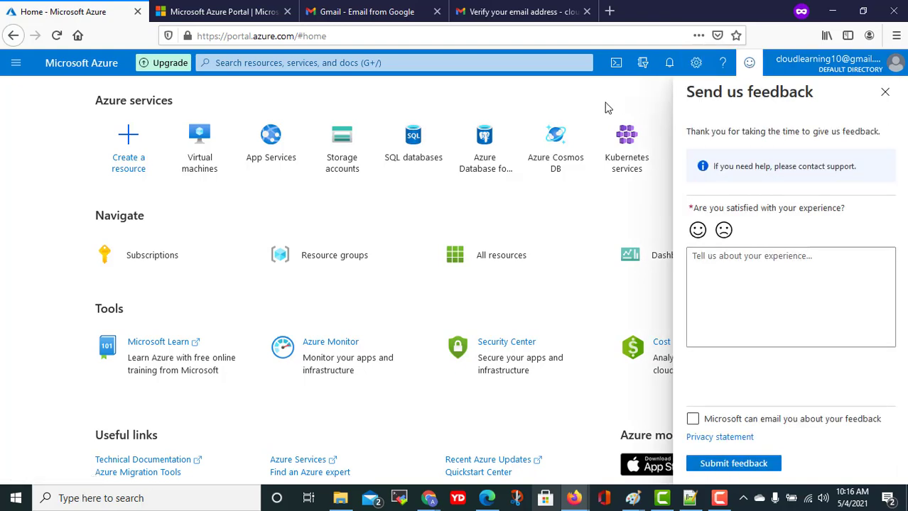
left_click(884, 92)
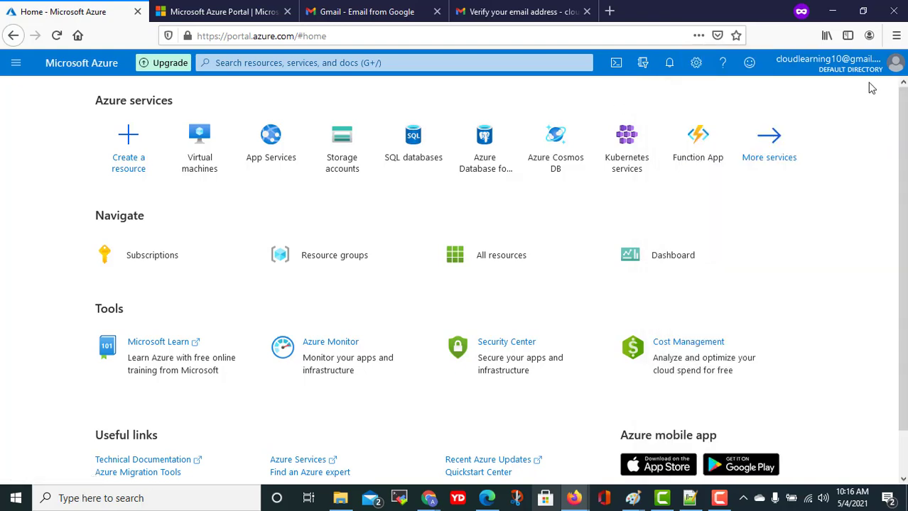
left_click(898, 64)
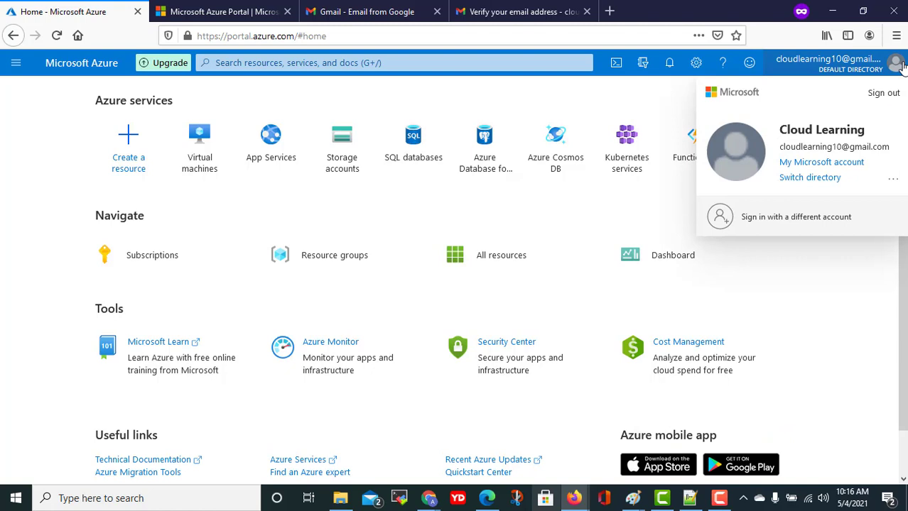
left_click(867, 318)
left_click(821, 73)
left_click(839, 331)
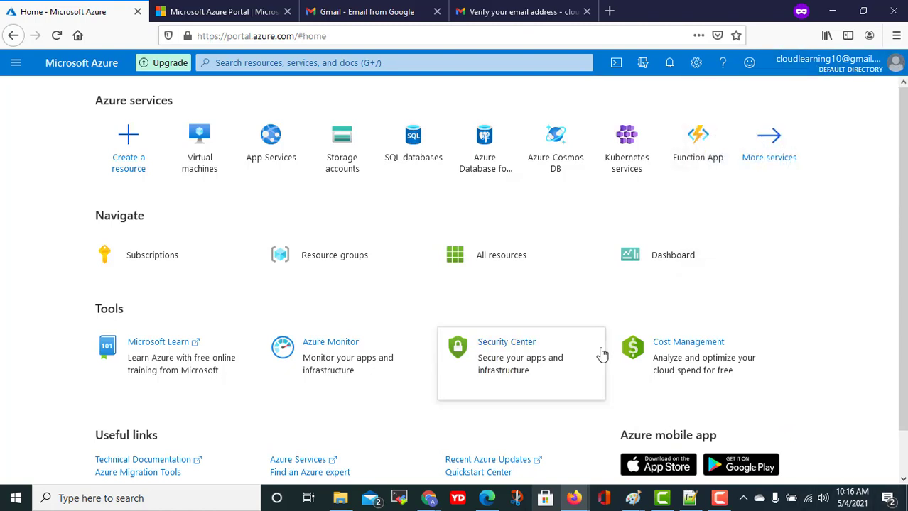
left_click(668, 64)
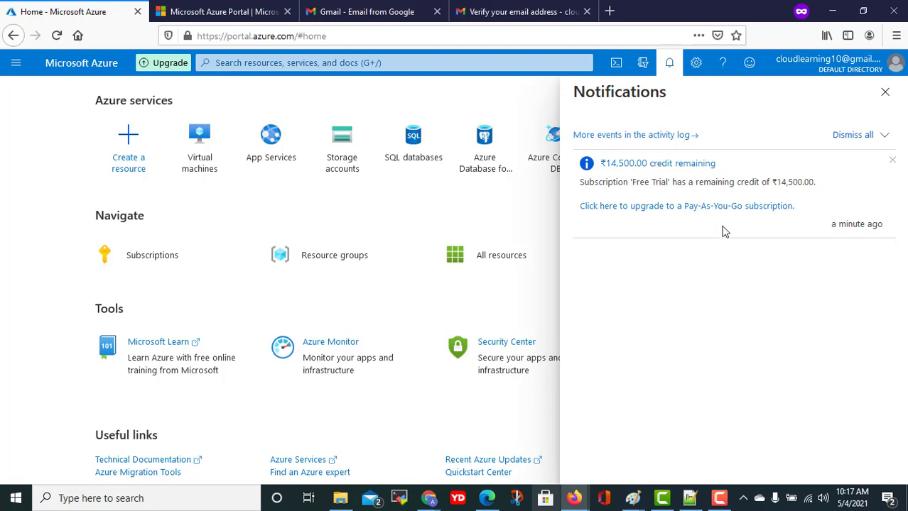
Step: Close the Notifications pane and look over the full portal home page
left_click(886, 95)
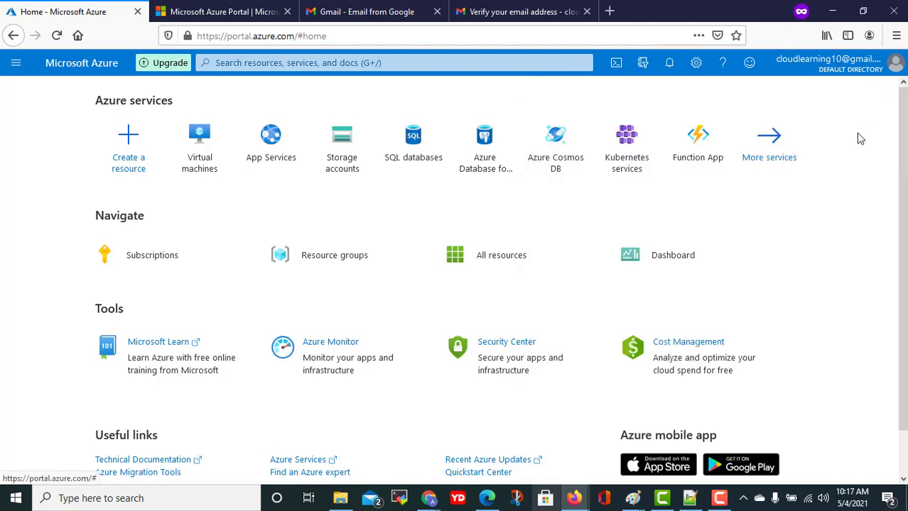
scroll(831, 293, "down", 1)
scroll(831, 293, "up", 1)
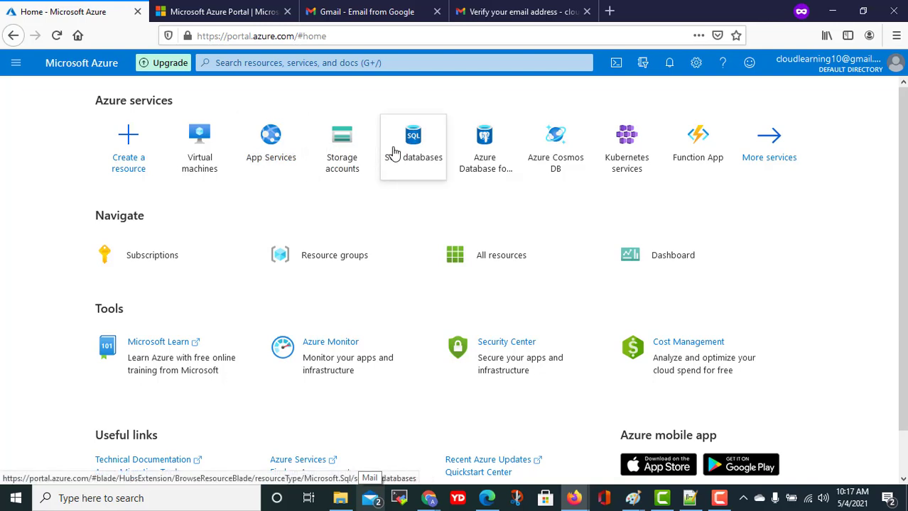
scroll(679, 234, "down", 1)
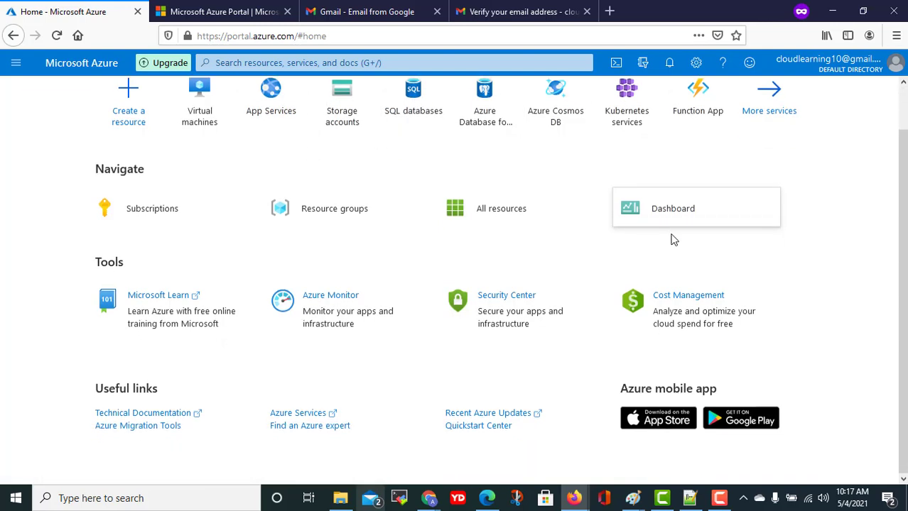
scroll(409, 290, "up", 1)
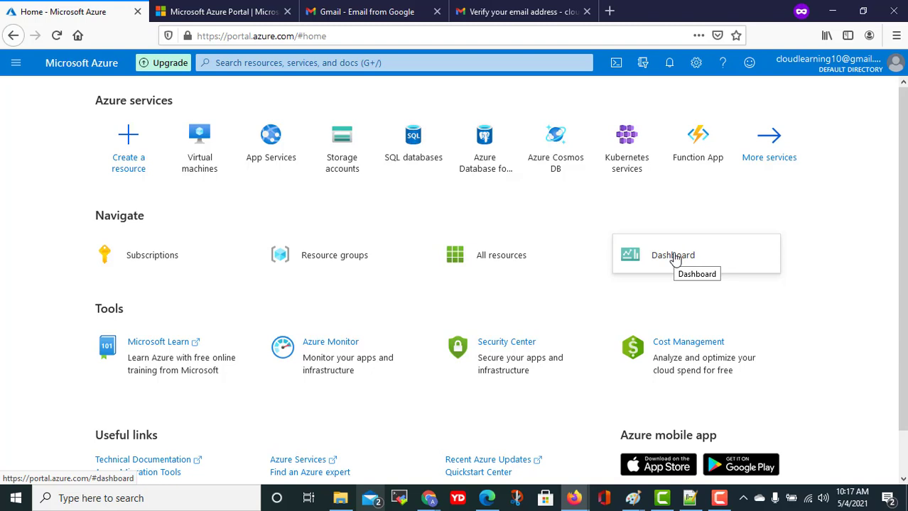
Step: Browse the portal's hamburger navigation menu, then close it to return to Home
left_click(10, 62)
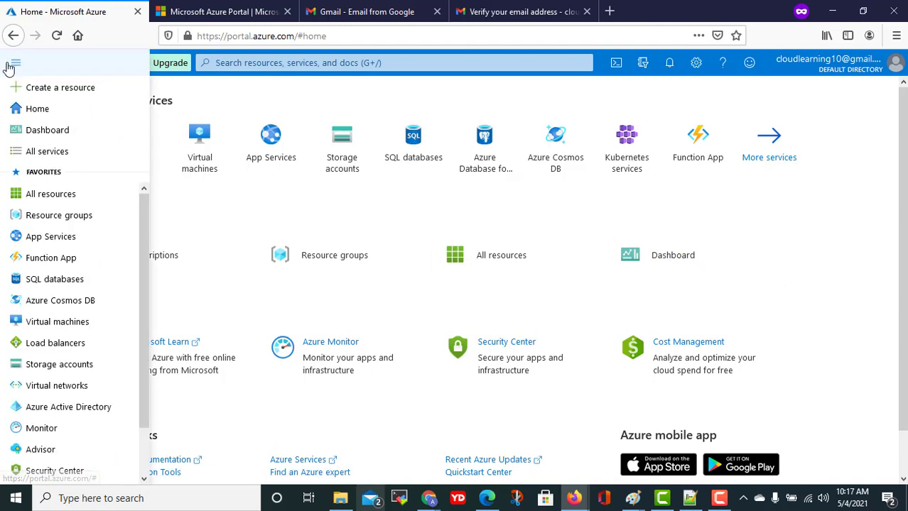
left_click(874, 277)
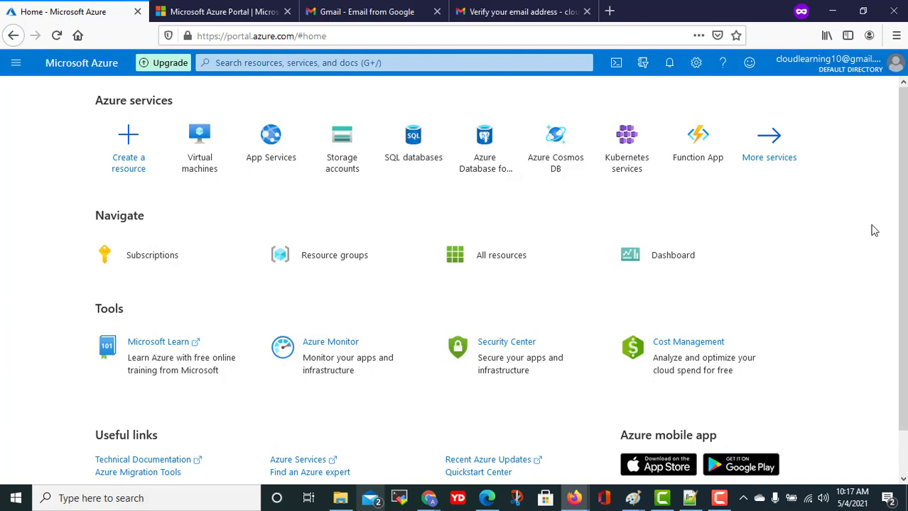
scroll(873, 235, "down", 1)
scroll(757, 449, "up", 1)
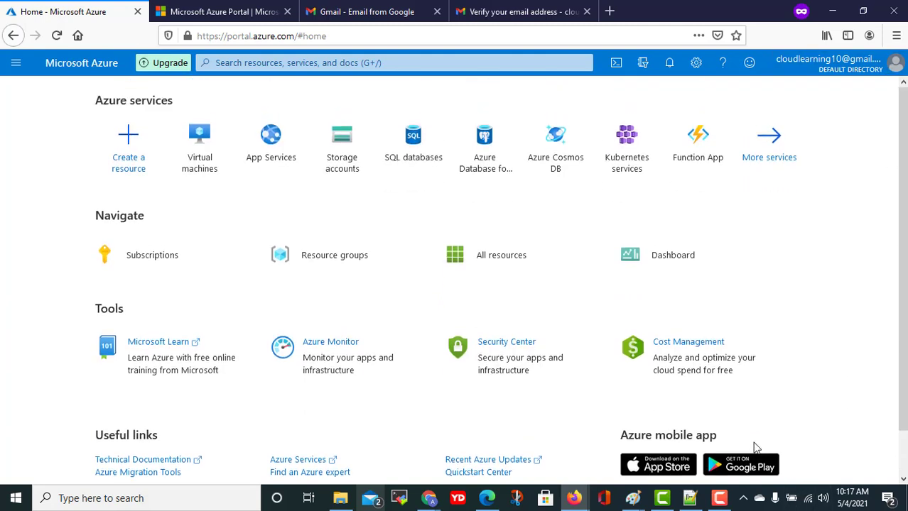